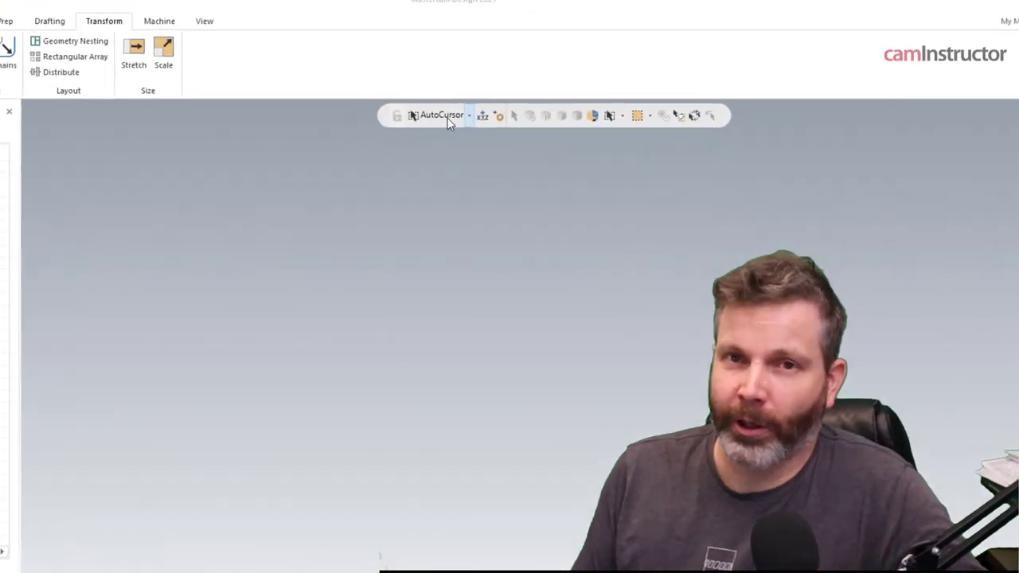
Step: Review the AutoCursor, Selection Method and Selection Mode dropdown lists on the selection bar
click(556, 96)
click(417, 128)
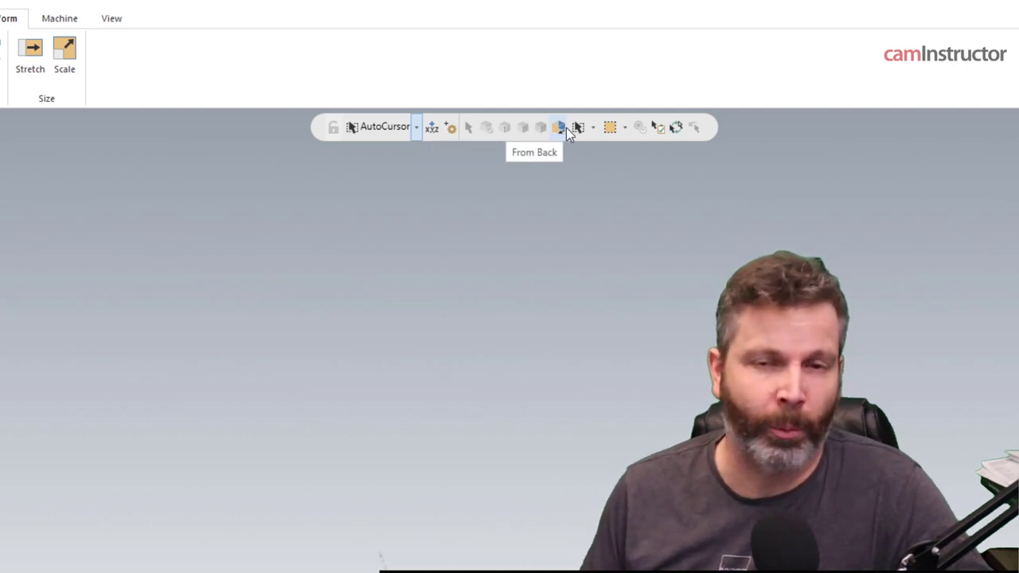
click(593, 127)
click(596, 126)
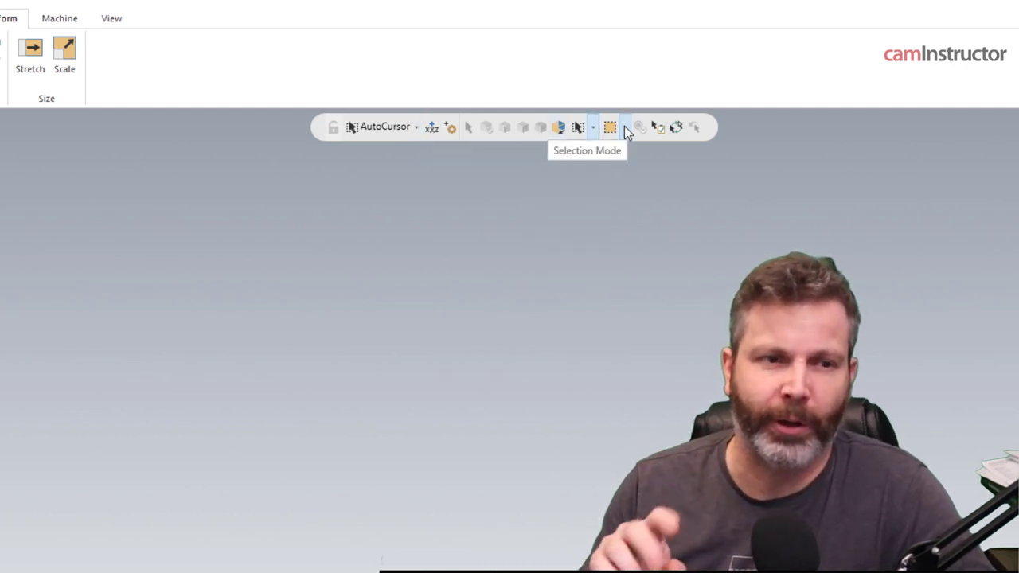
click(625, 128)
click(625, 128)
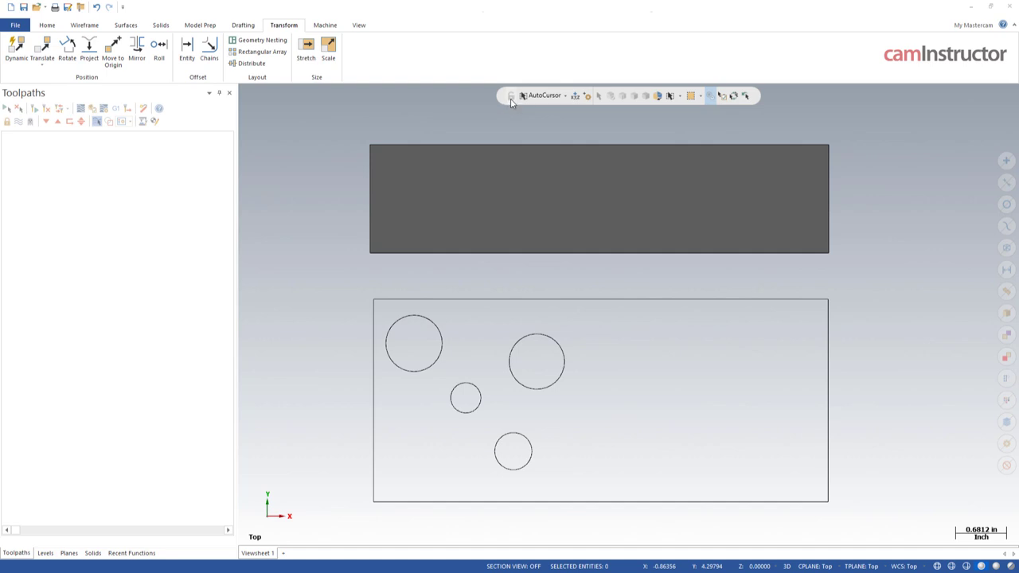
Step: Check the AutoCursor snap list again, then bring up the Wireframe drawing functions
click(562, 96)
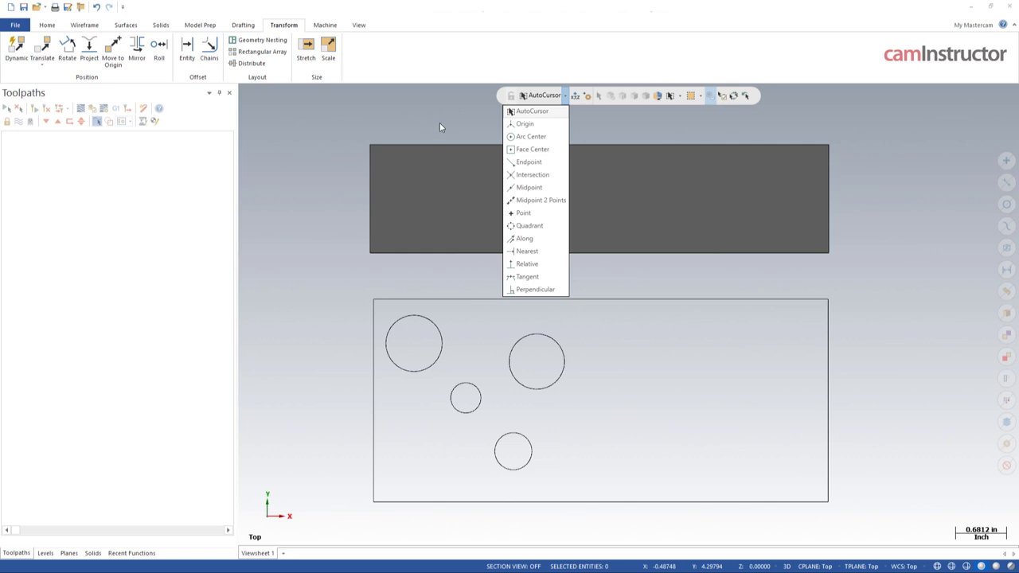
click(94, 29)
click(85, 25)
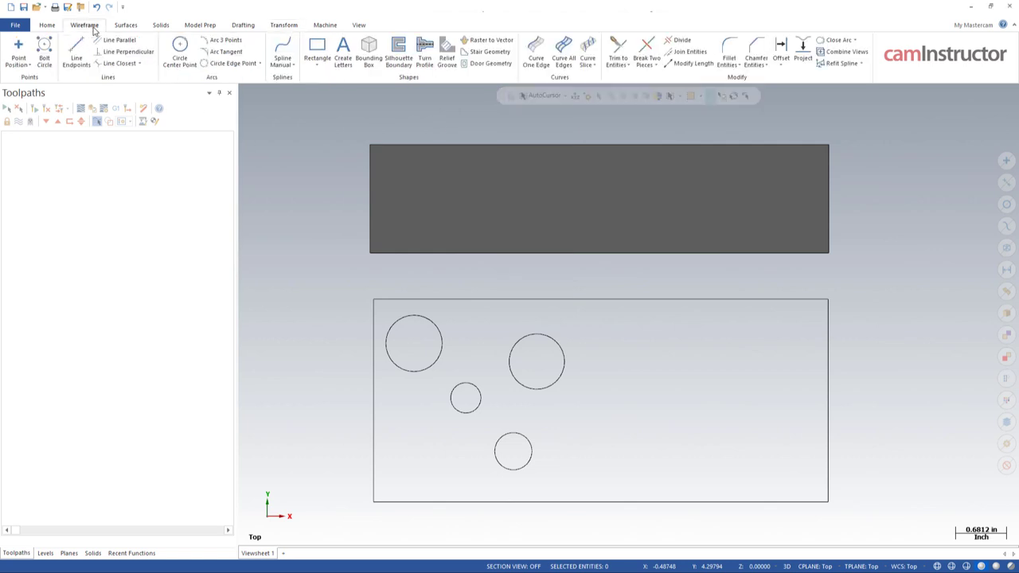
click(76, 52)
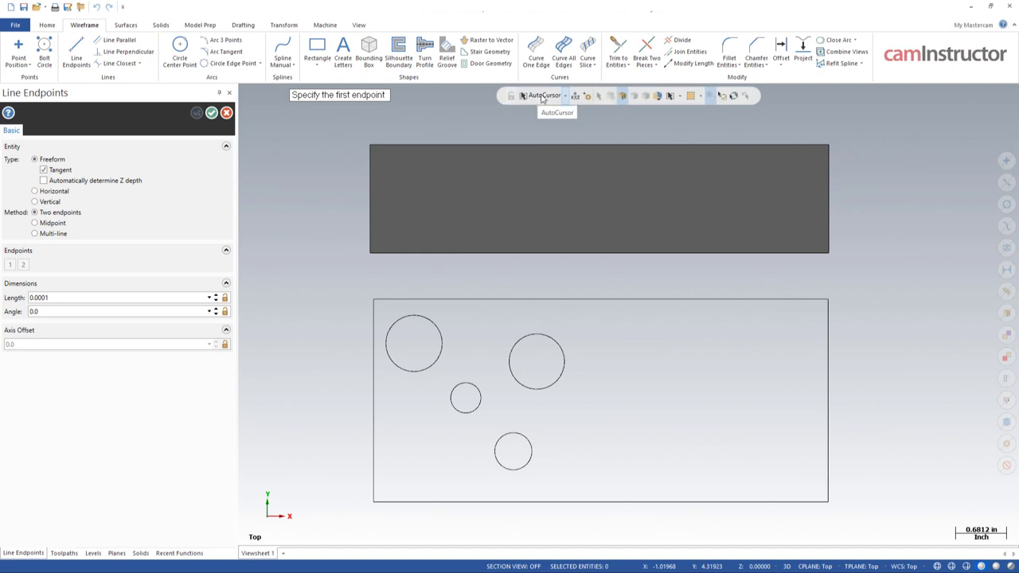
click(566, 96)
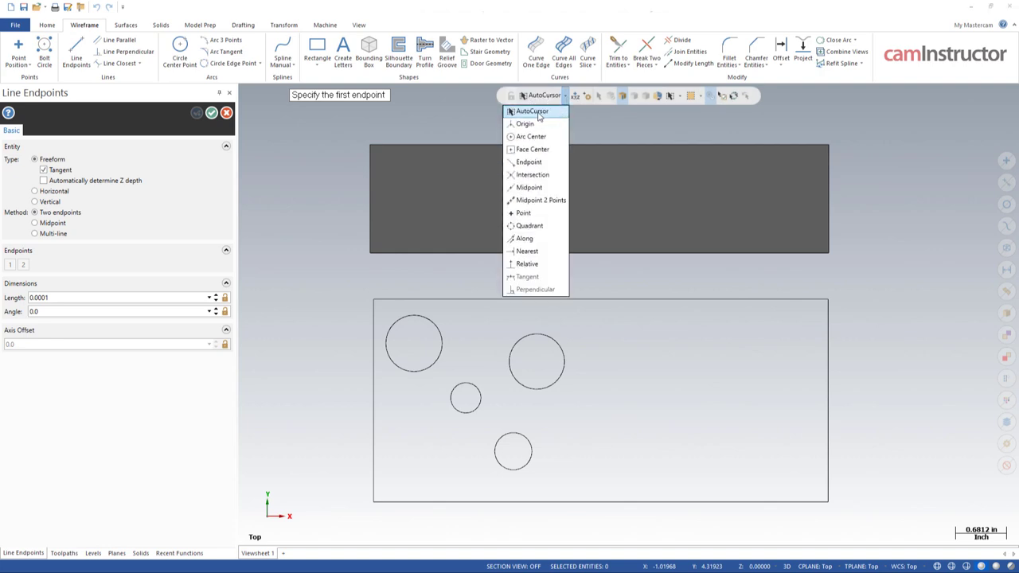
click(444, 264)
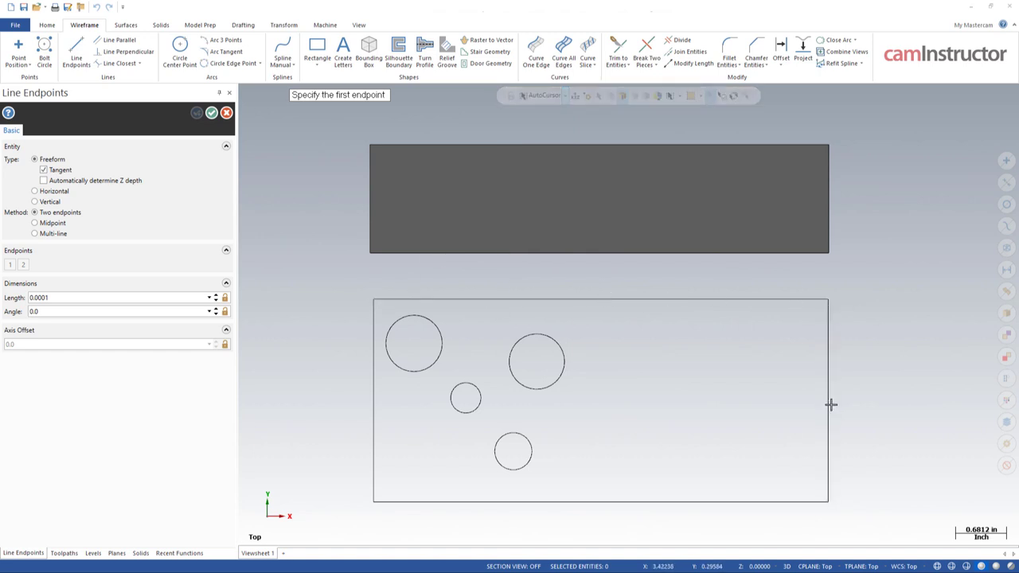
click(566, 96)
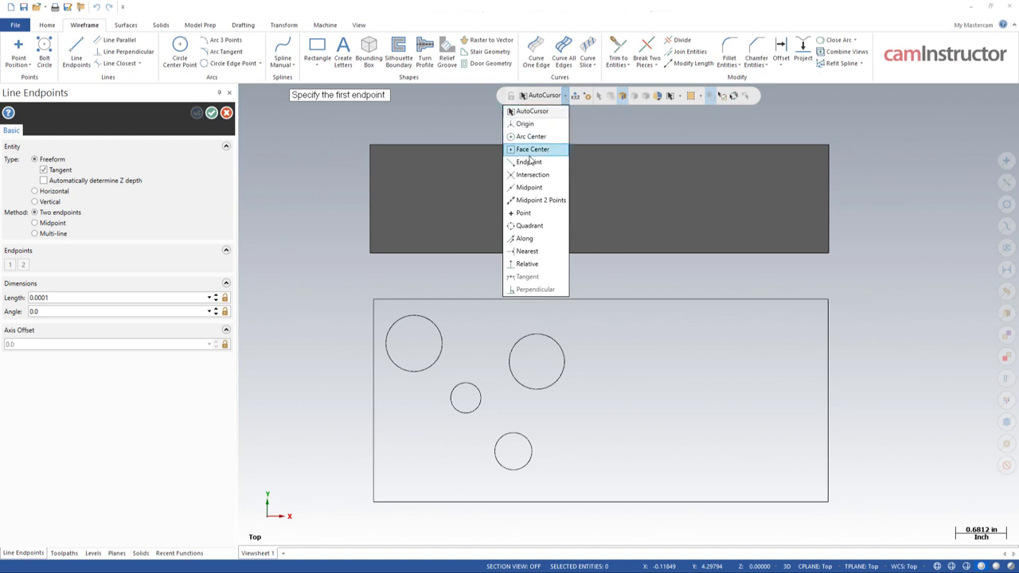
click(592, 118)
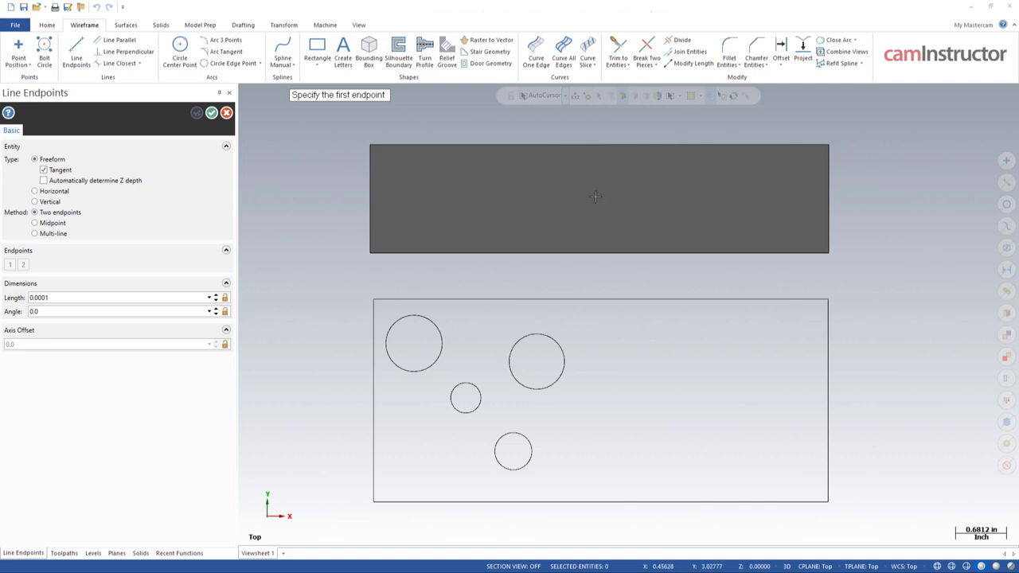
Step: Orbit to a 3D view, try Face Center snapping, then set snapping back to AutoCursor
middle_drag(620, 219, 607, 193)
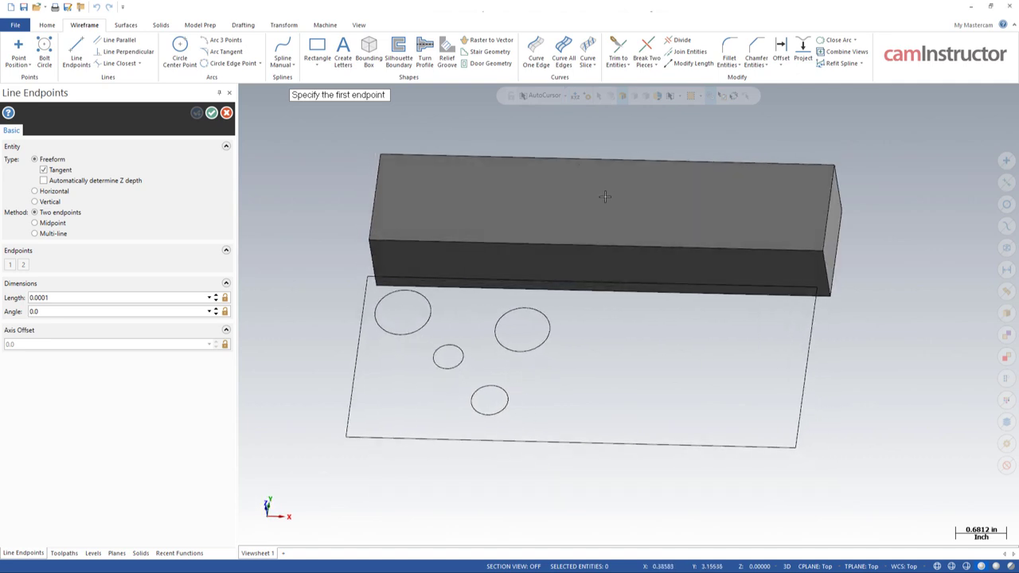
click(566, 96)
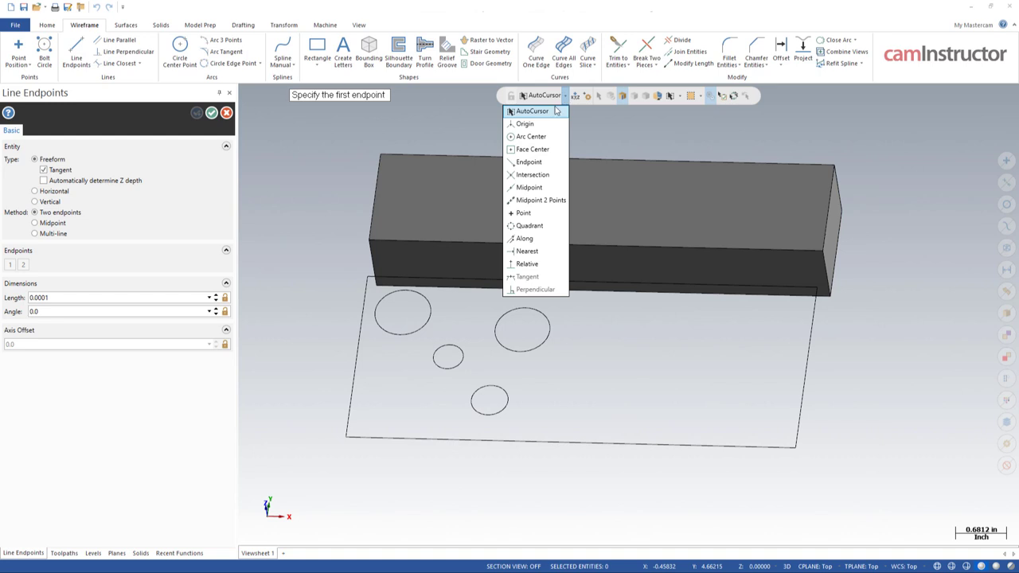
click(534, 148)
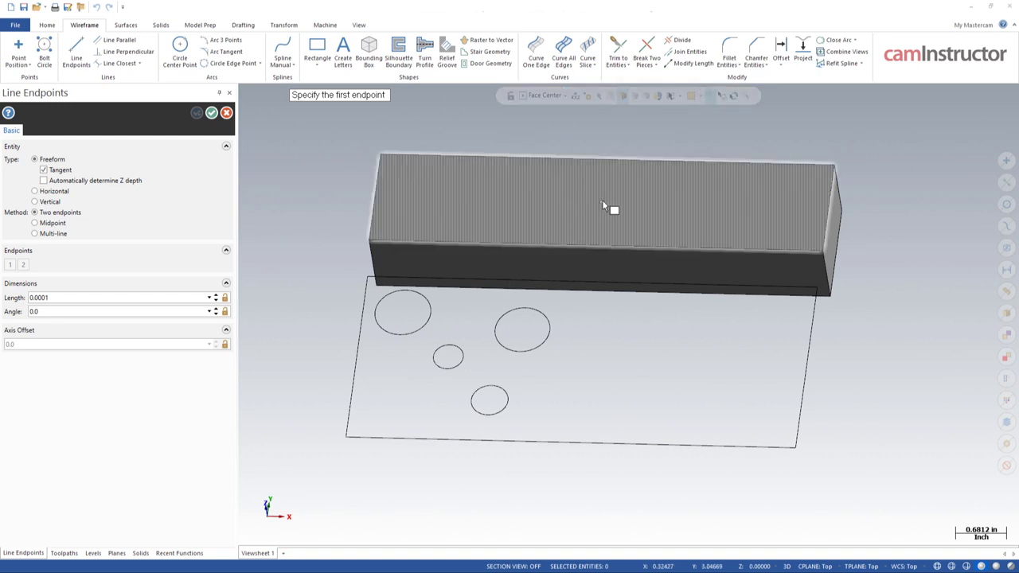
click(565, 96)
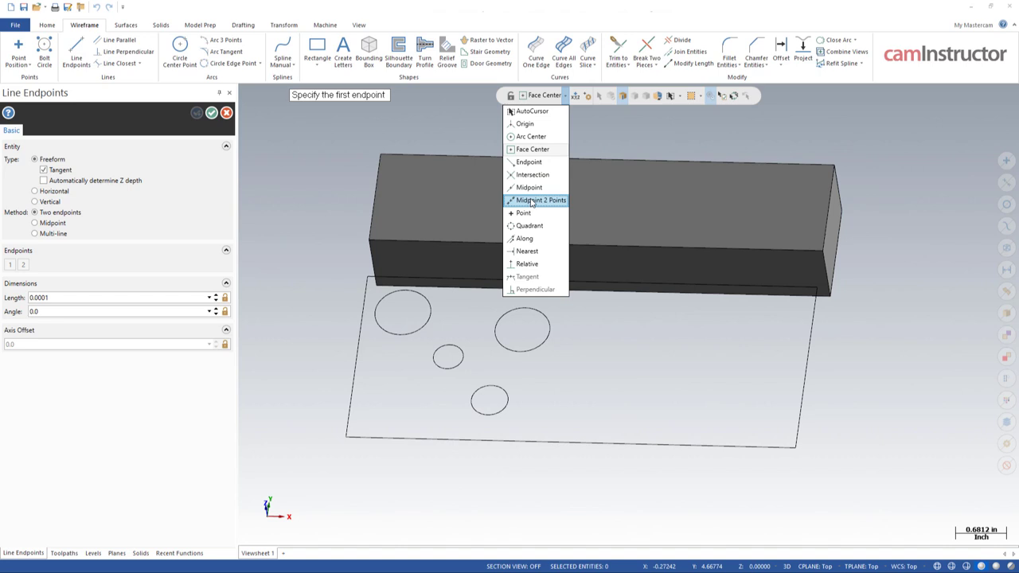
click(536, 111)
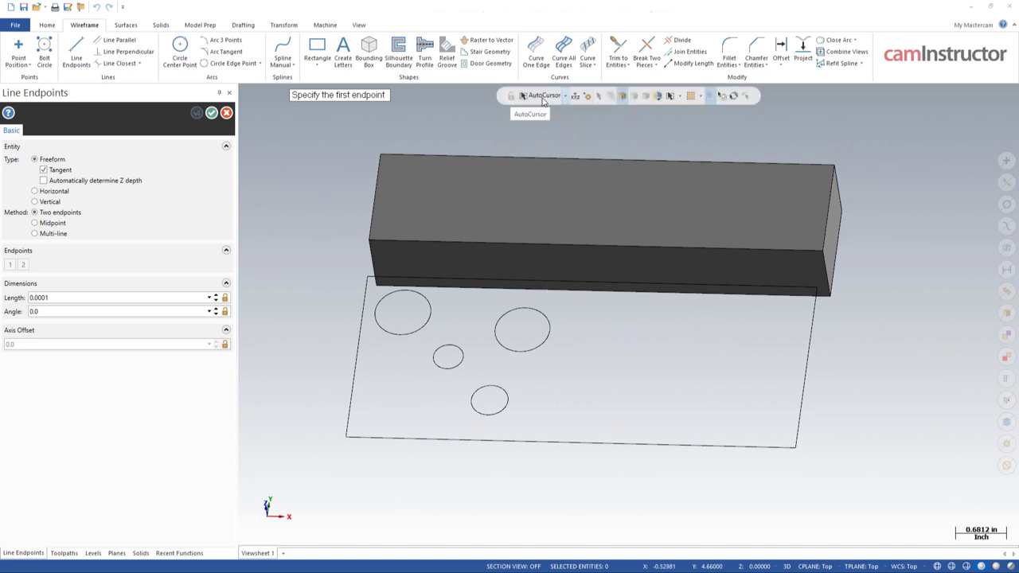
click(587, 96)
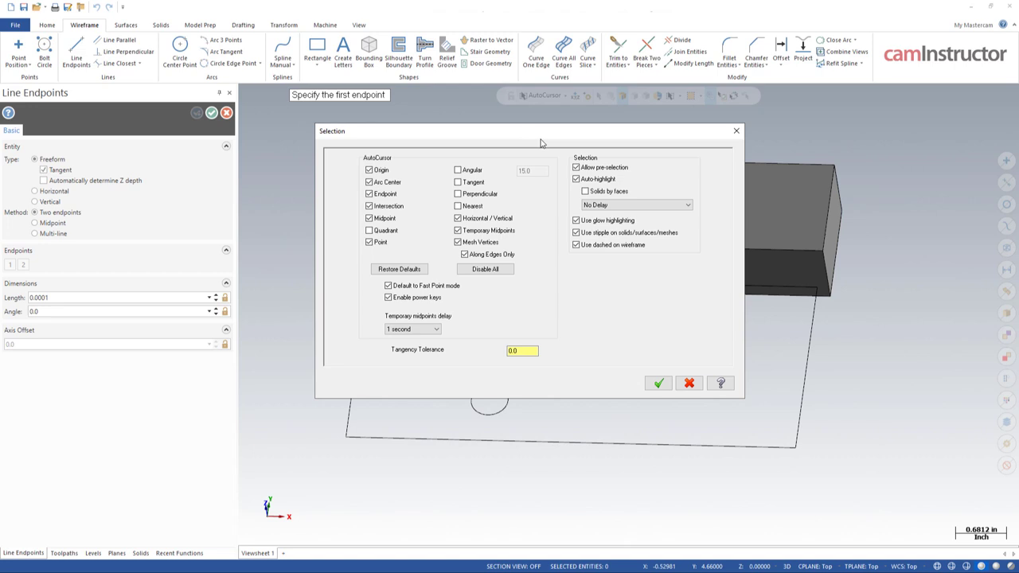
Step: Snap the line's first endpoint to the centre of the block's top face using Face Center
click(735, 132)
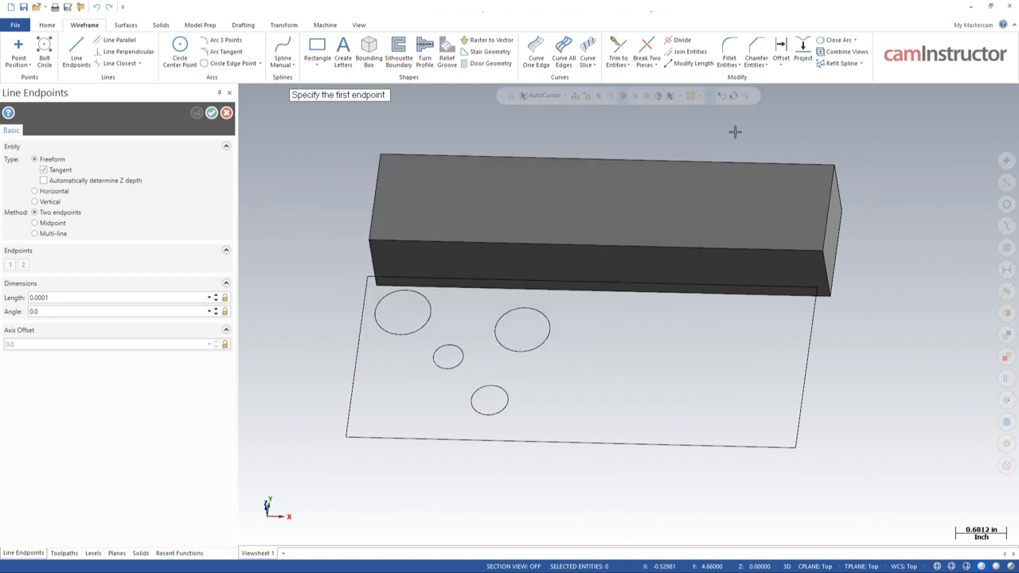
click(564, 97)
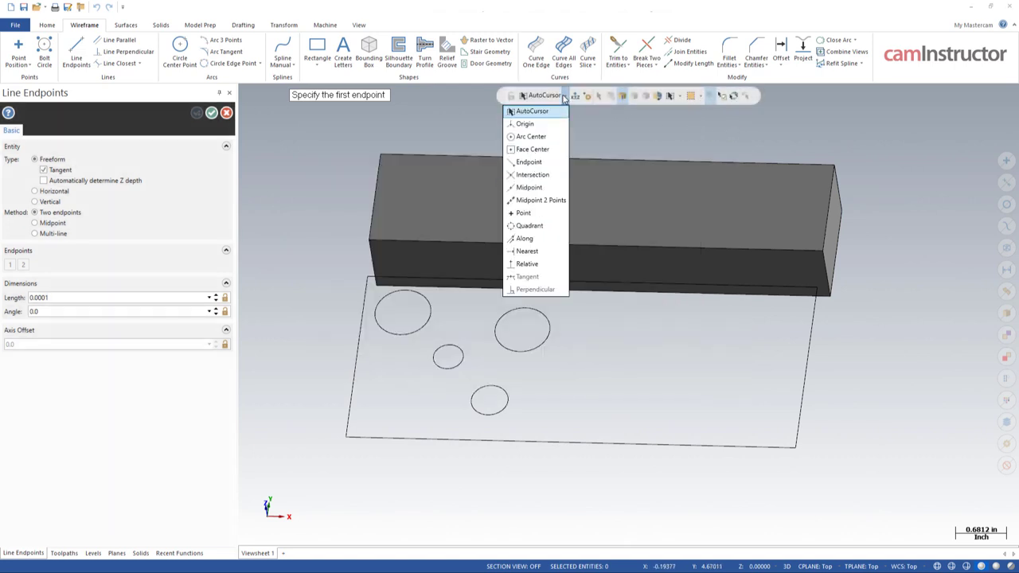
click(532, 150)
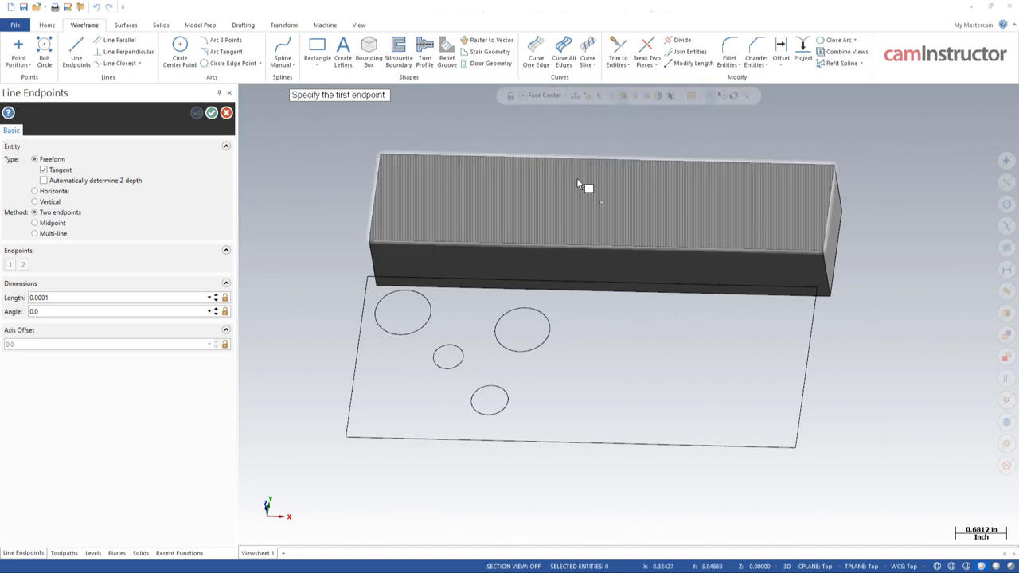
click(590, 200)
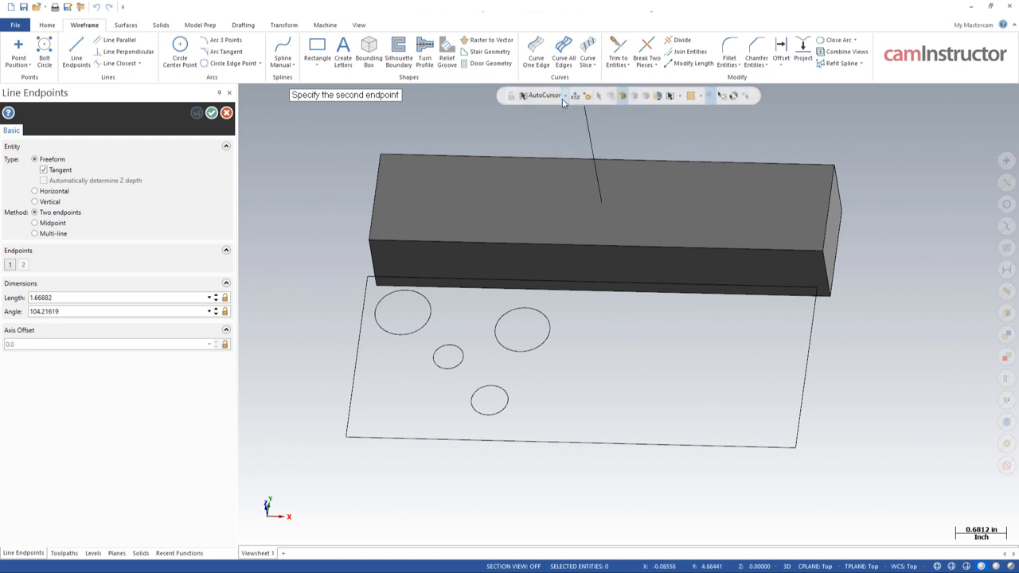
Step: End the first line at the block's end-face centre with Face Center snapping
middle_drag(553, 139, 576, 178)
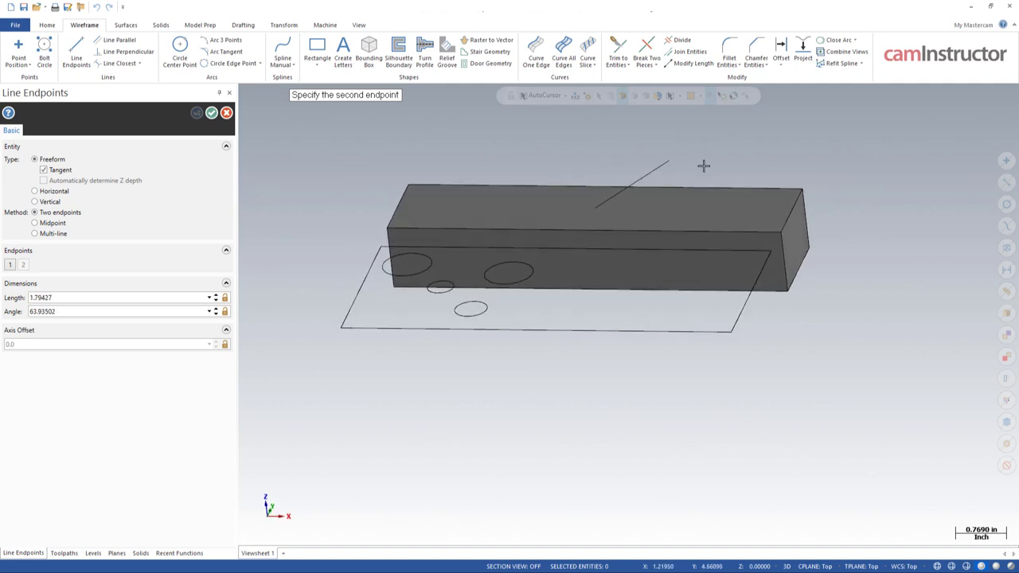
click(566, 96)
click(537, 151)
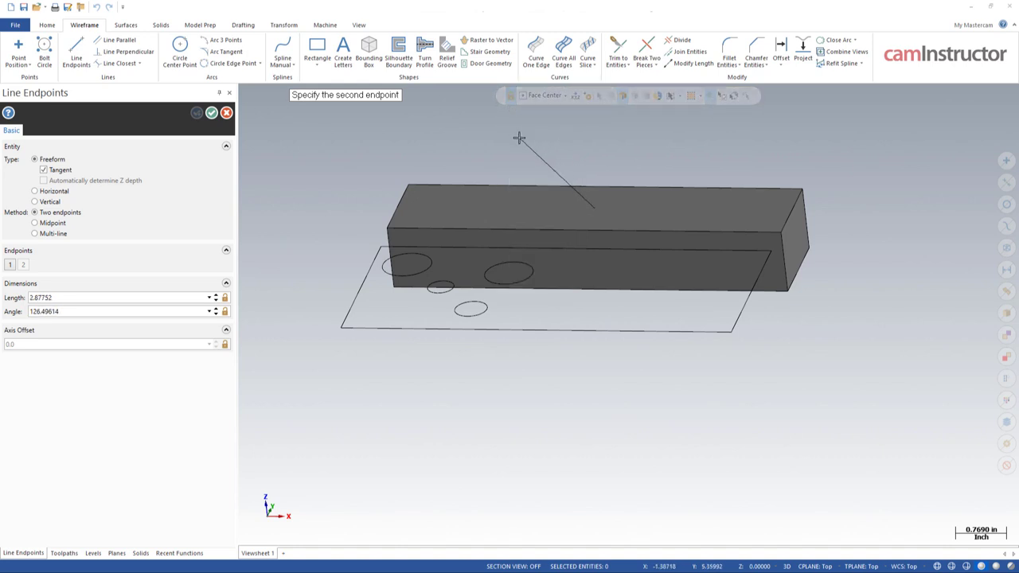
click(794, 239)
Step: Draw a line between two block face centres and start one more line
click(586, 259)
middle_drag(538, 283, 541, 221)
click(315, 235)
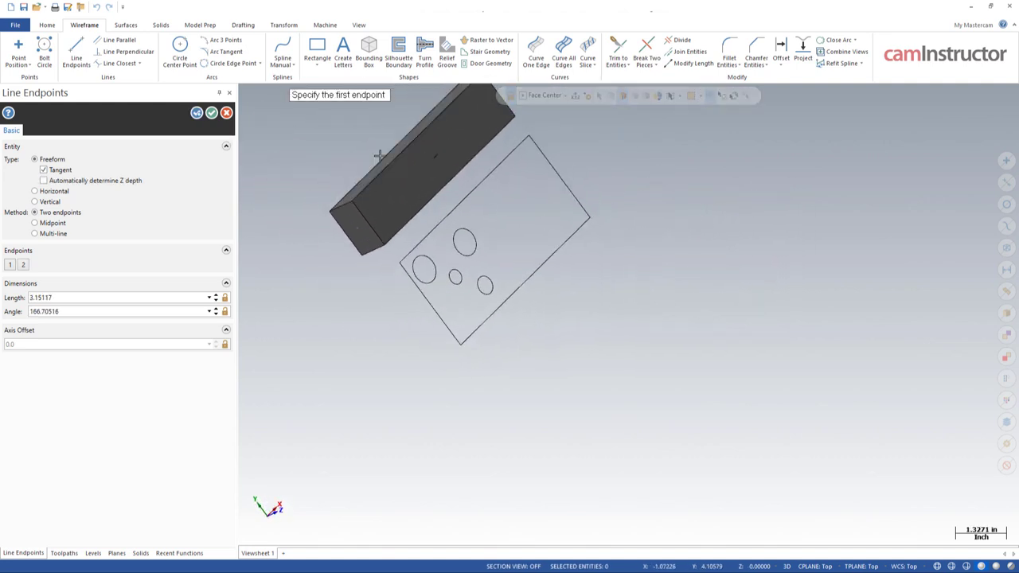
scroll(432, 143, up, 3)
click(424, 137)
mouse_move(546, 284)
middle_down()
mouse_move(676, 273)
mouse_move(900, 527)
mouse_move(794, 292)
mouse_move(704, 302)
mouse_move(719, 280)
middle_up()
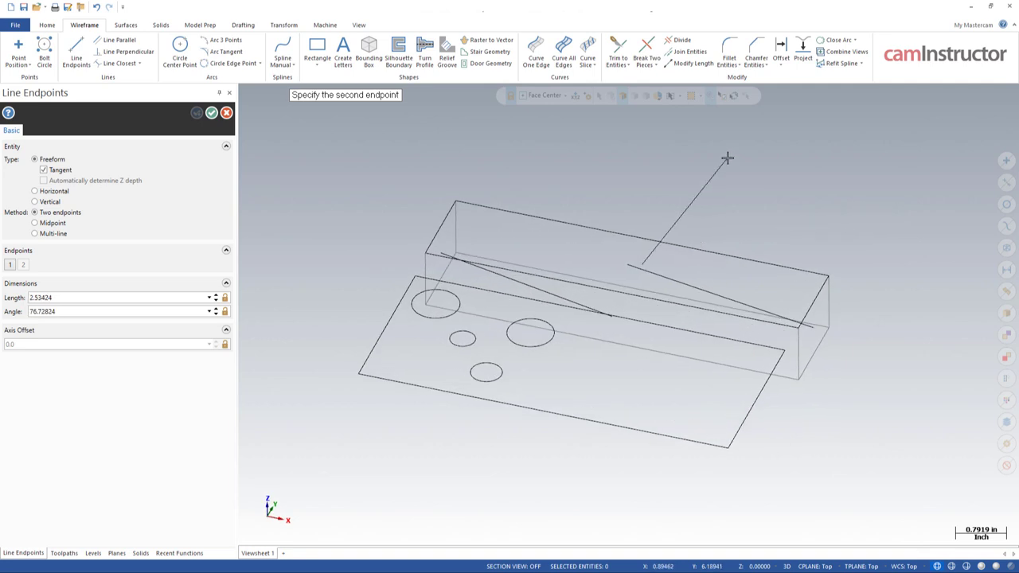
Step: Shade the block, try Arc Center snapping, then restore AutoCursor and place the second endpoint
key(alt+s)
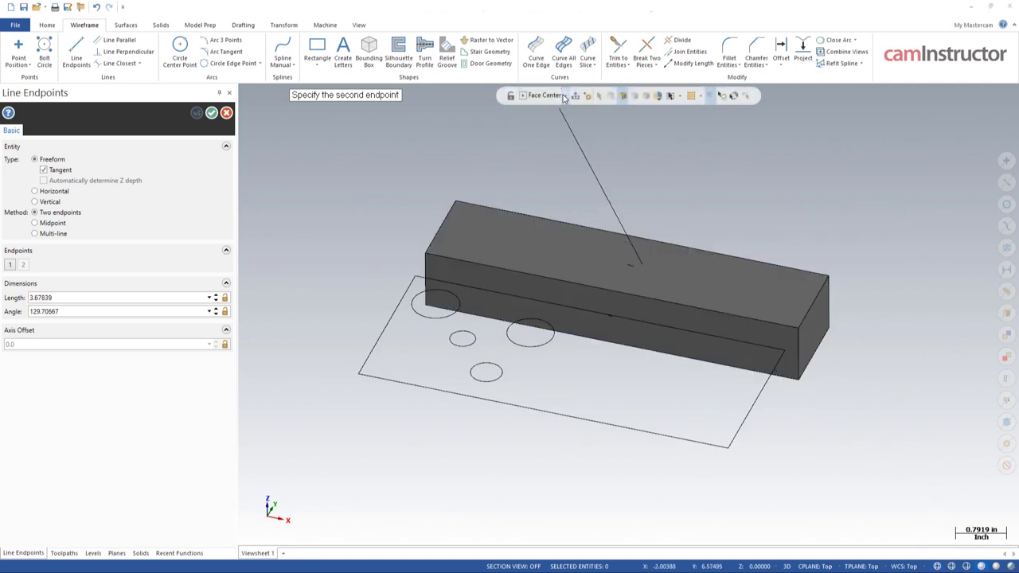
click(545, 96)
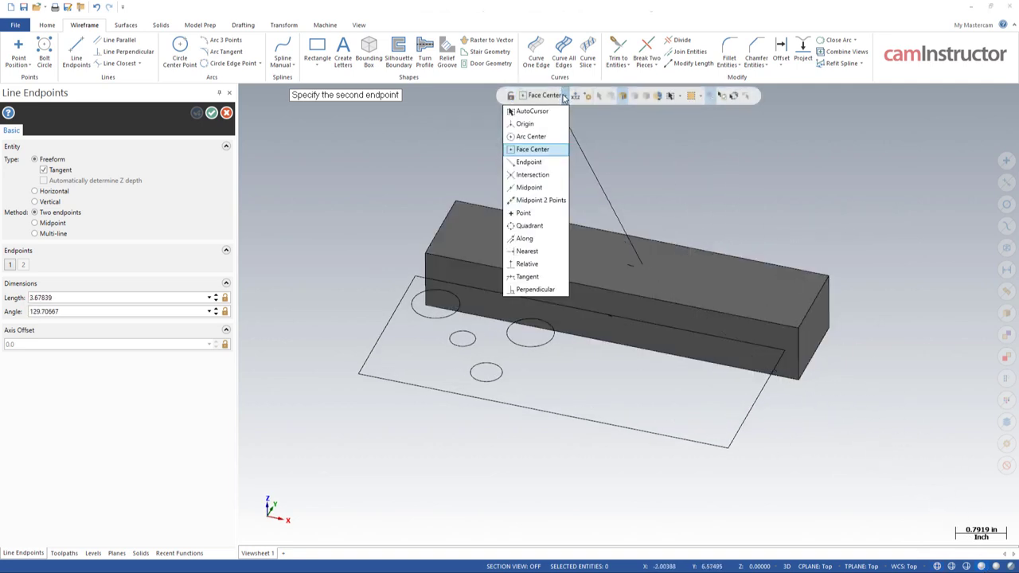
click(532, 137)
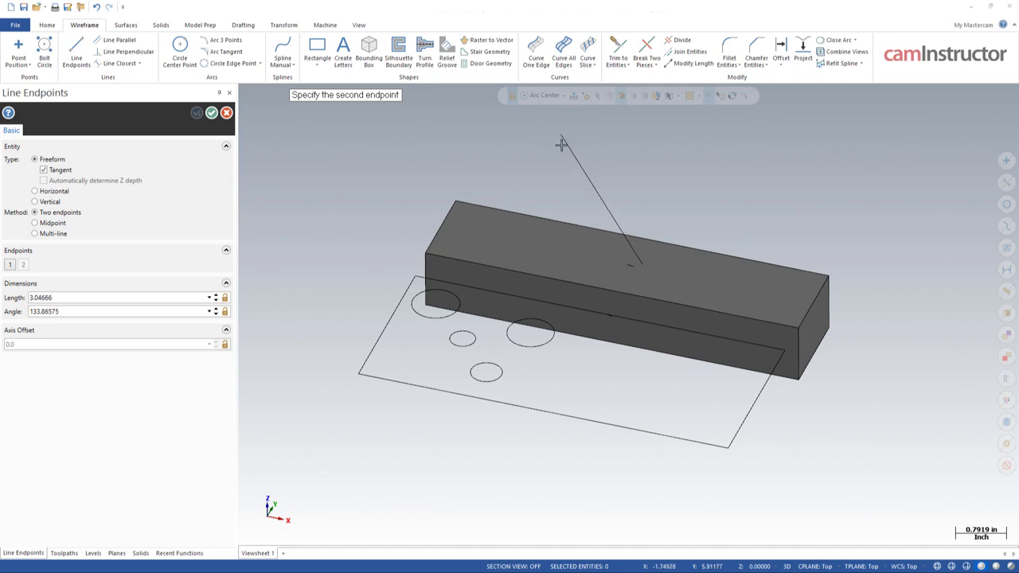
click(563, 96)
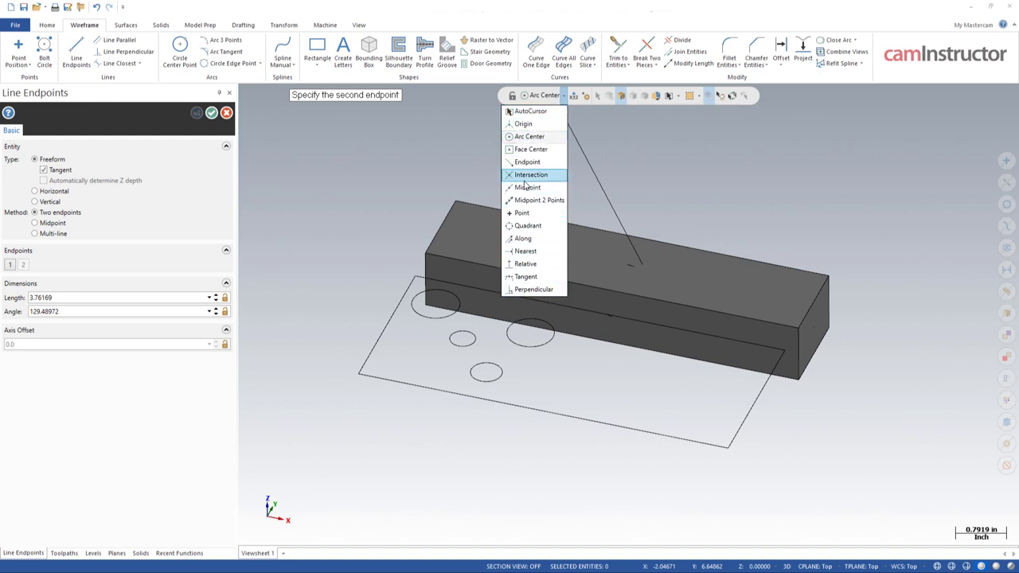
click(557, 99)
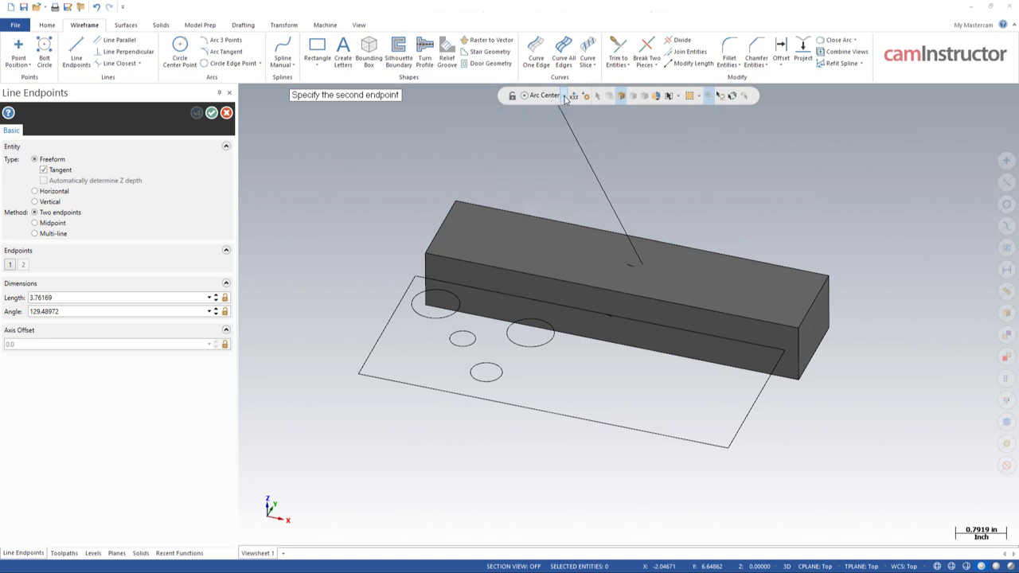
click(560, 97)
click(540, 111)
Step: Finish the line, then enable Quadrant in the AutoCursor Selection settings and accept them
click(574, 125)
key(Escape)
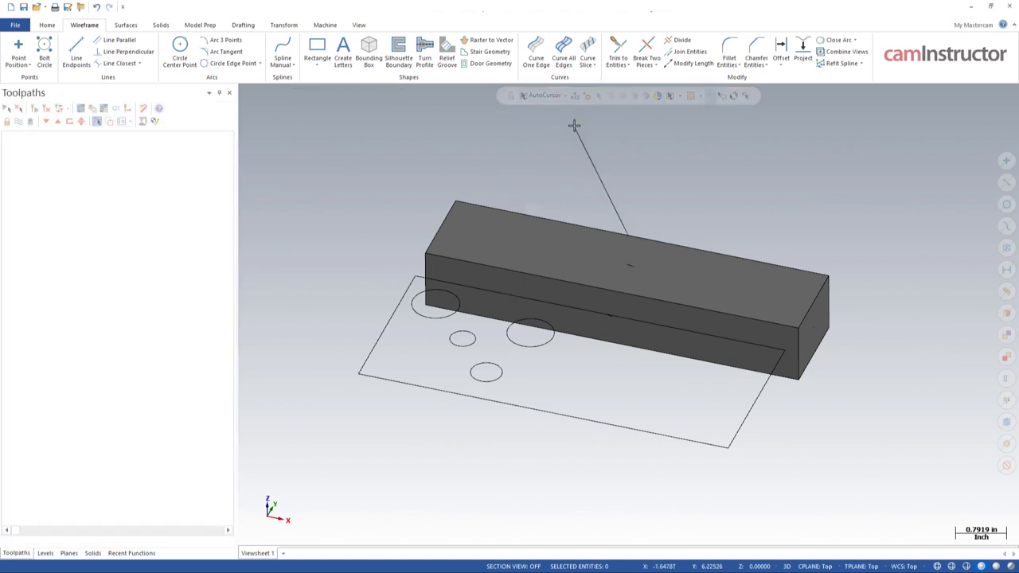
click(588, 97)
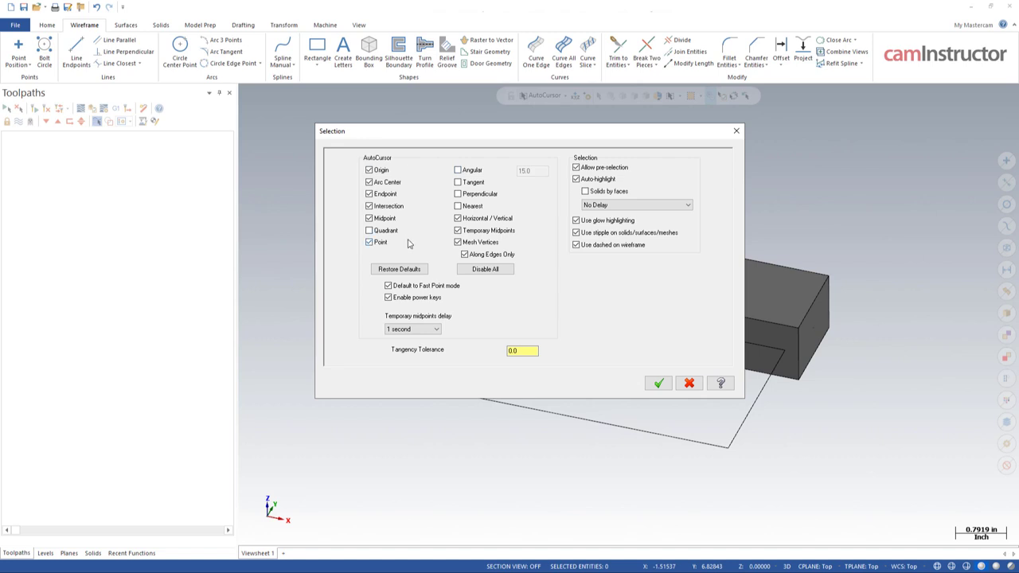
click(369, 231)
click(656, 381)
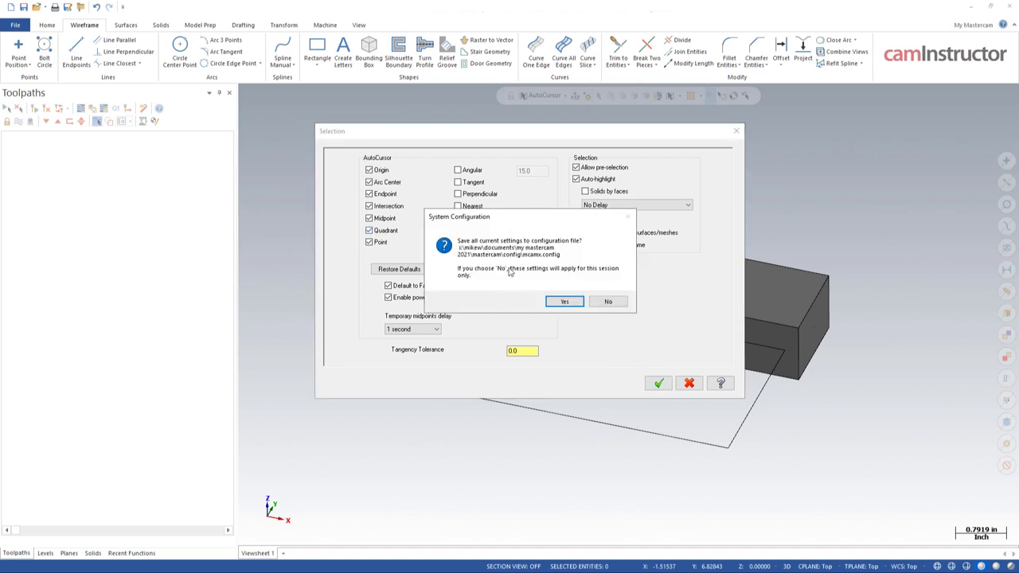
drag(525, 221, 629, 175)
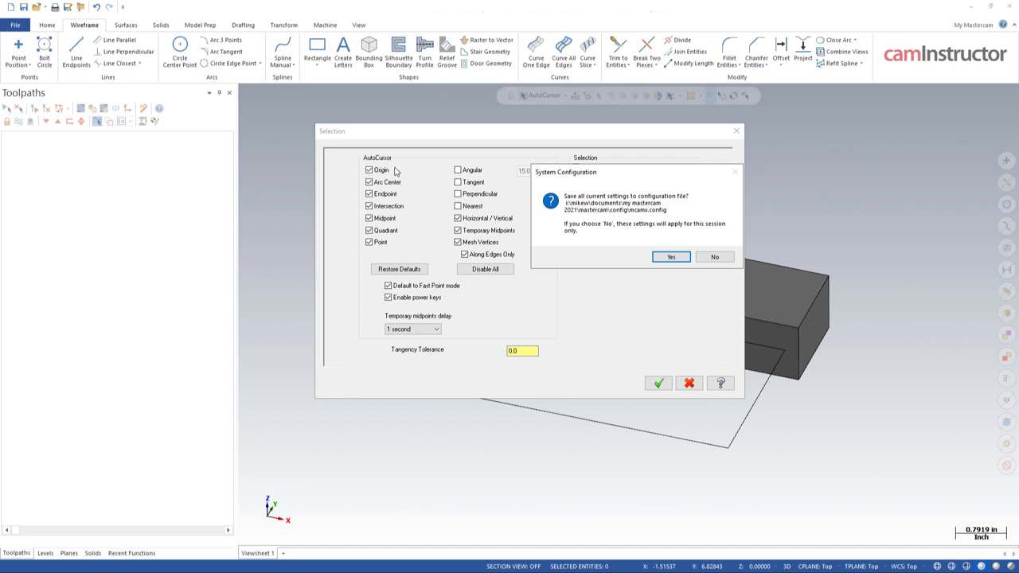
Step: Decline saving to mcamx.config, tilt the view toward the holes, and cancel a started line
click(714, 256)
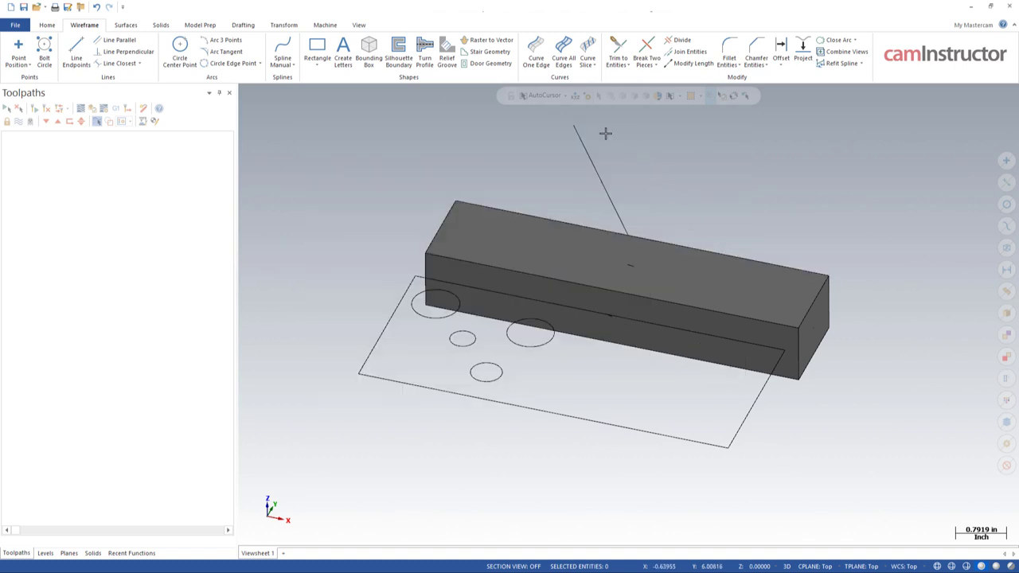
middle_drag(450, 111, 412, 194)
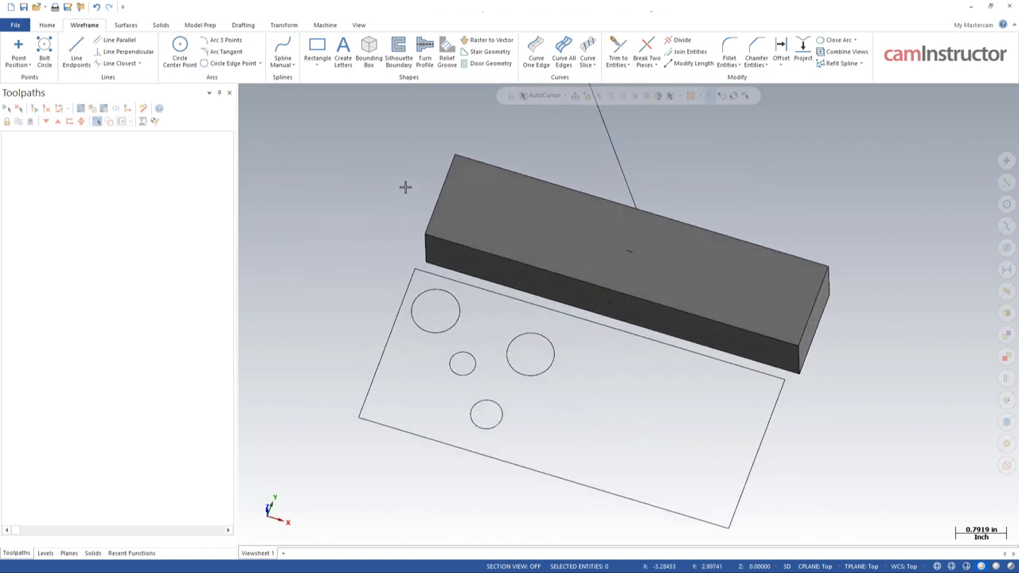
click(78, 52)
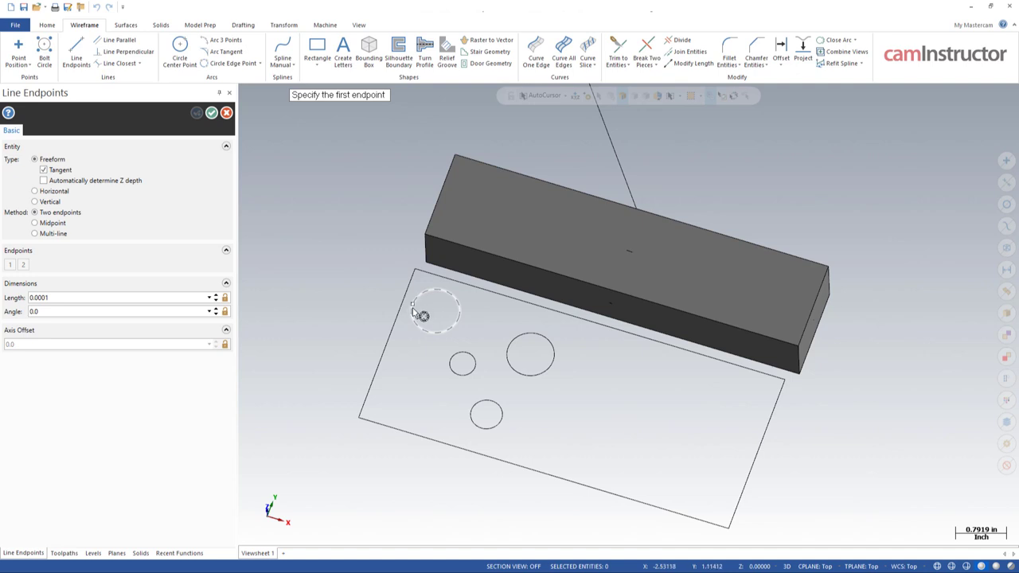
key(Escape)
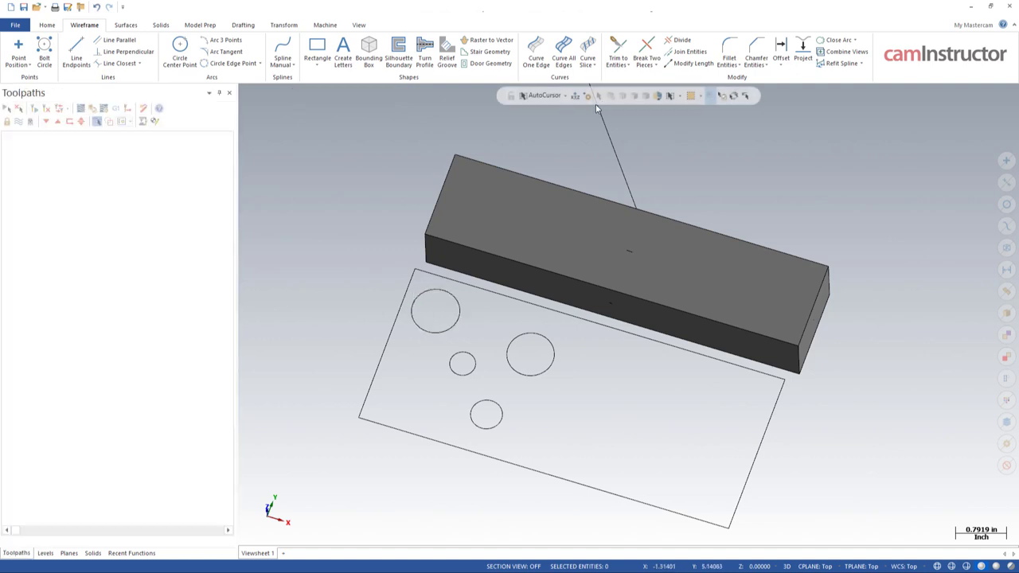
Step: Reconfirm the AutoCursor Selection settings, answer the save prompt, and orbit back to the oblique view
click(589, 96)
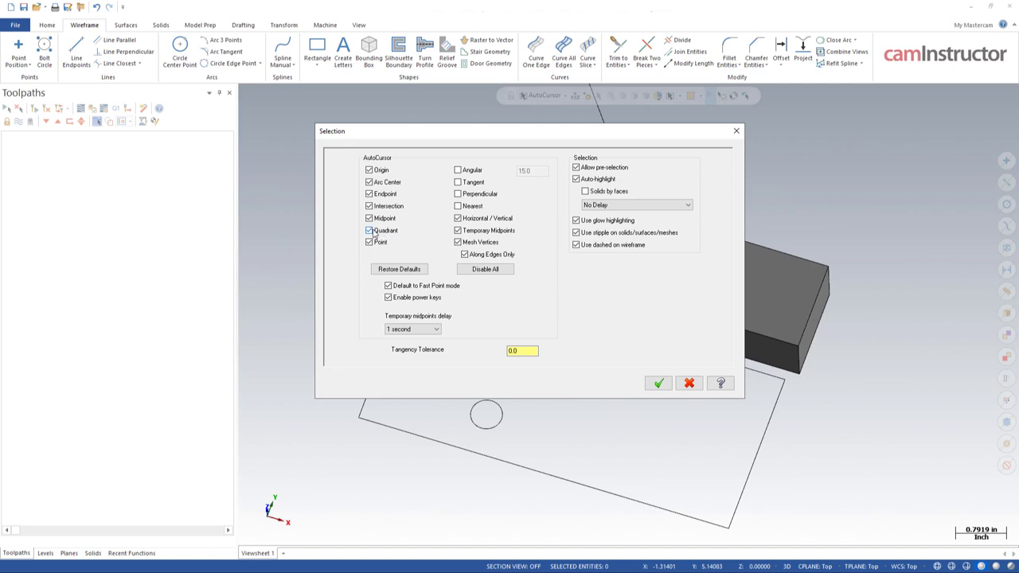
click(659, 383)
click(611, 302)
middle_drag(417, 228, 566, 102)
click(566, 96)
click(567, 96)
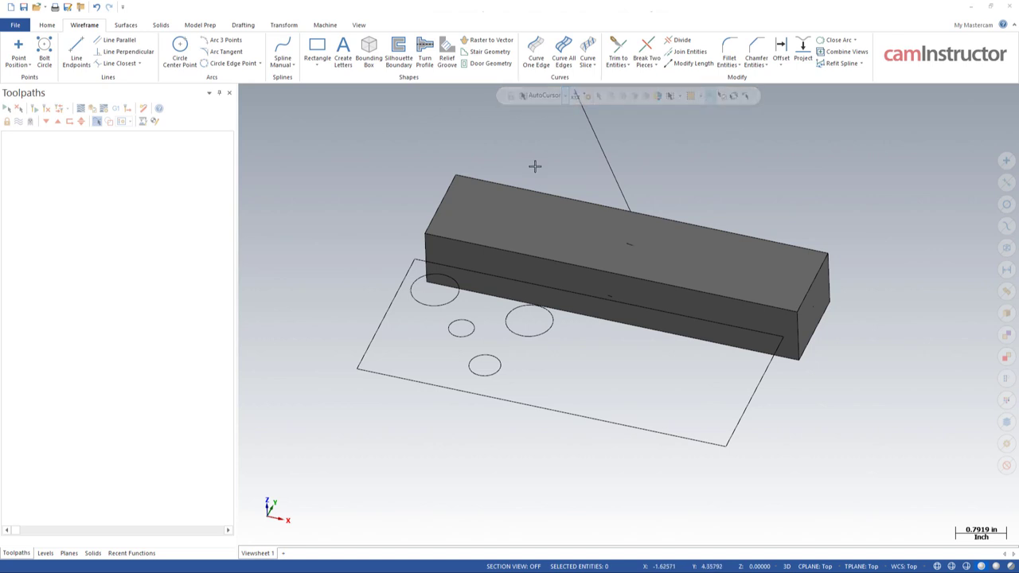
scroll(535, 166, down, 3)
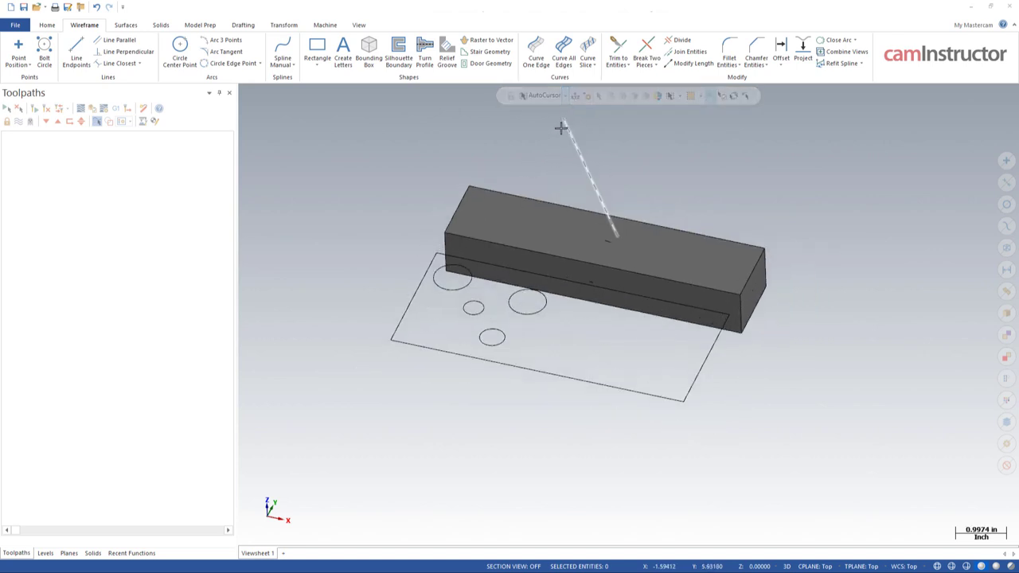
Step: Delete the sloping line and bring up the solid modelling commands
key(Delete)
key(alt+s)
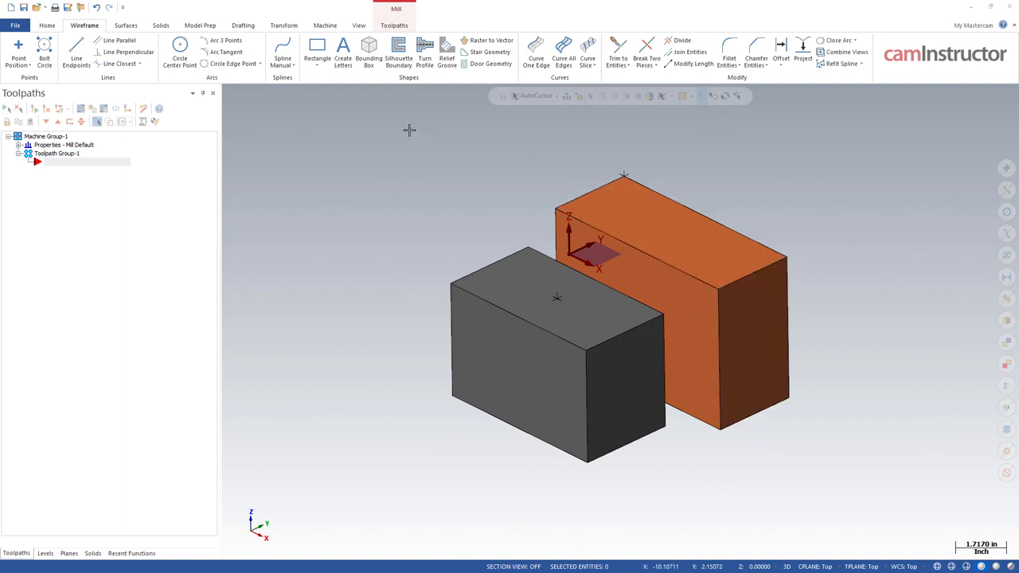
Step: Start a Wireframe Silhouette Boundary and pick the grey block as its solid
click(400, 54)
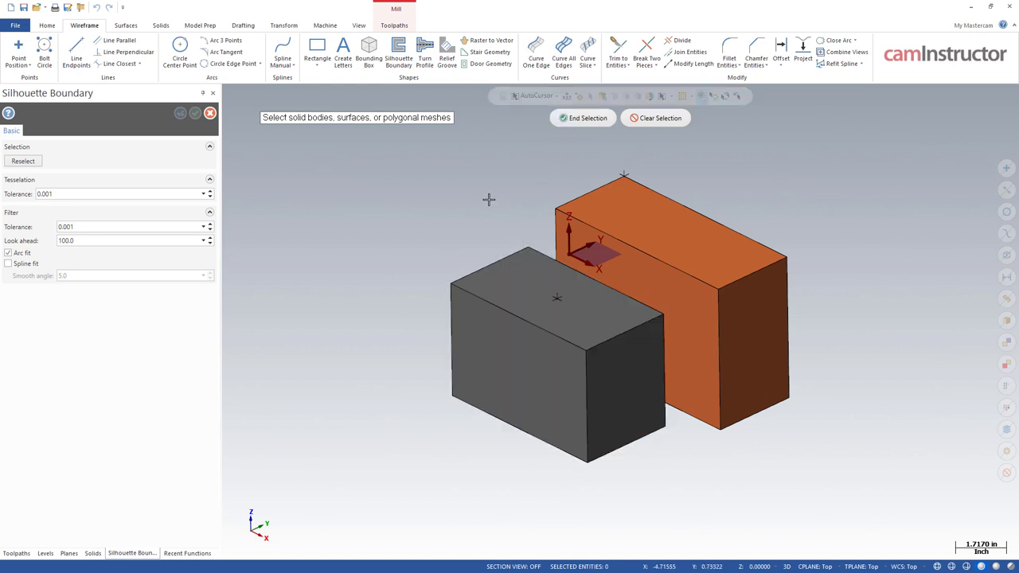
click(511, 266)
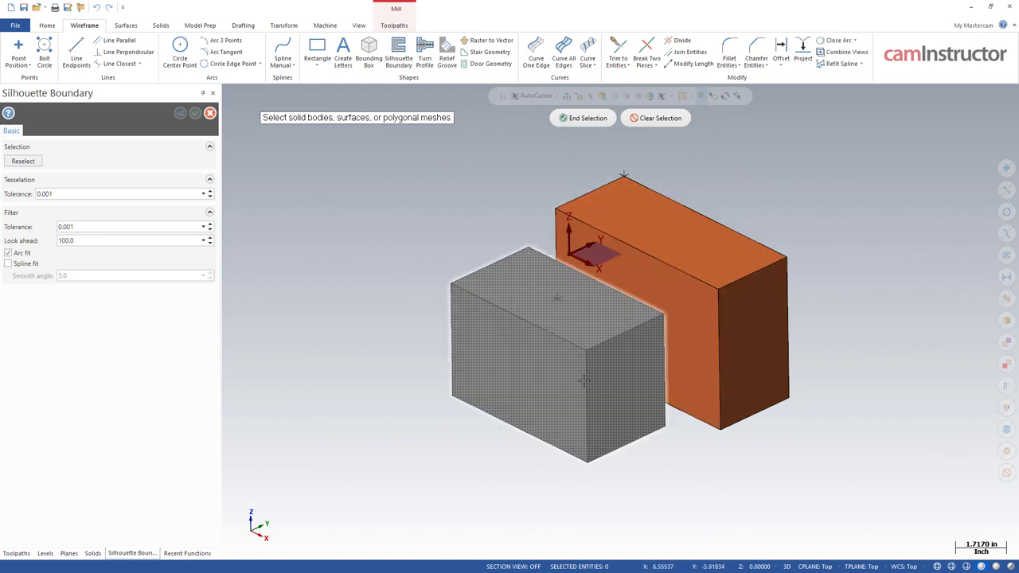
click(513, 309)
Step: Clear the selection, then pick the grey block's top face and the whole grey block
click(660, 119)
click(602, 97)
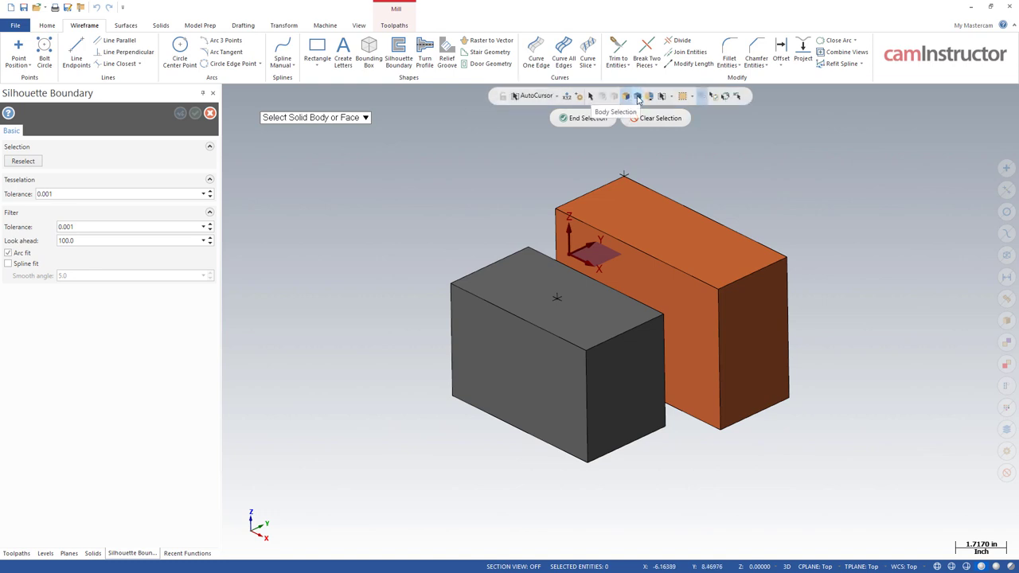
click(637, 96)
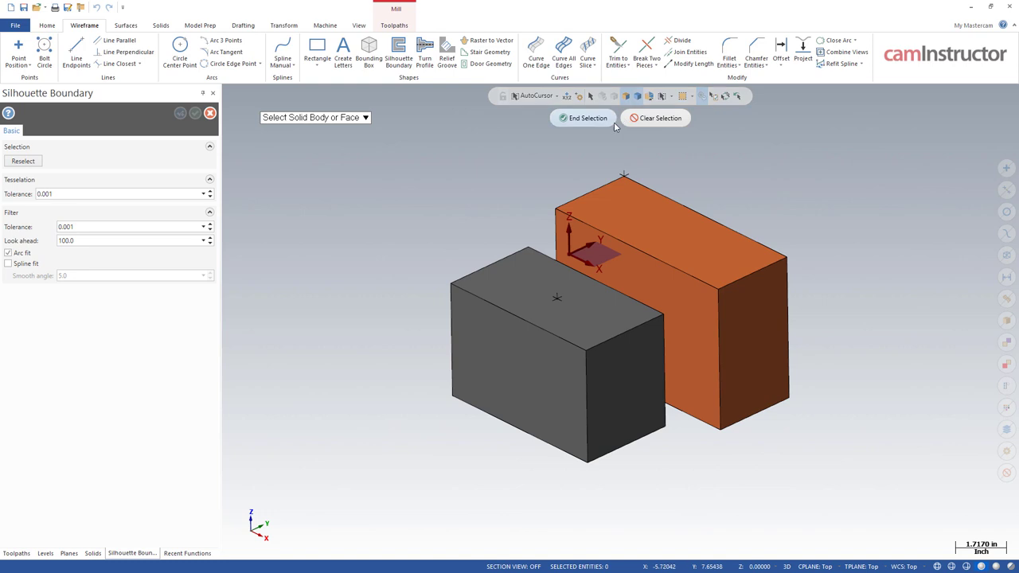
click(520, 273)
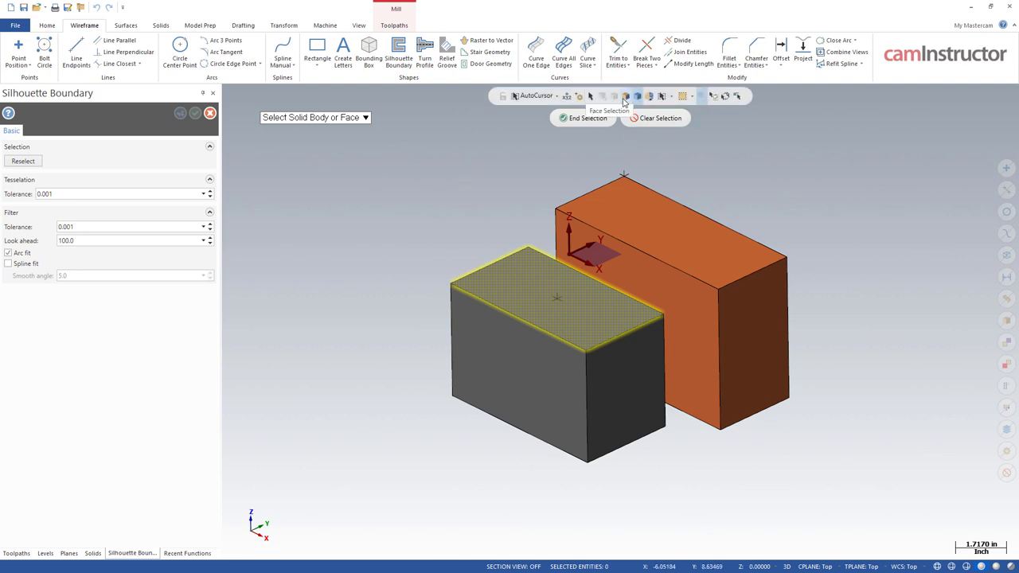
click(591, 97)
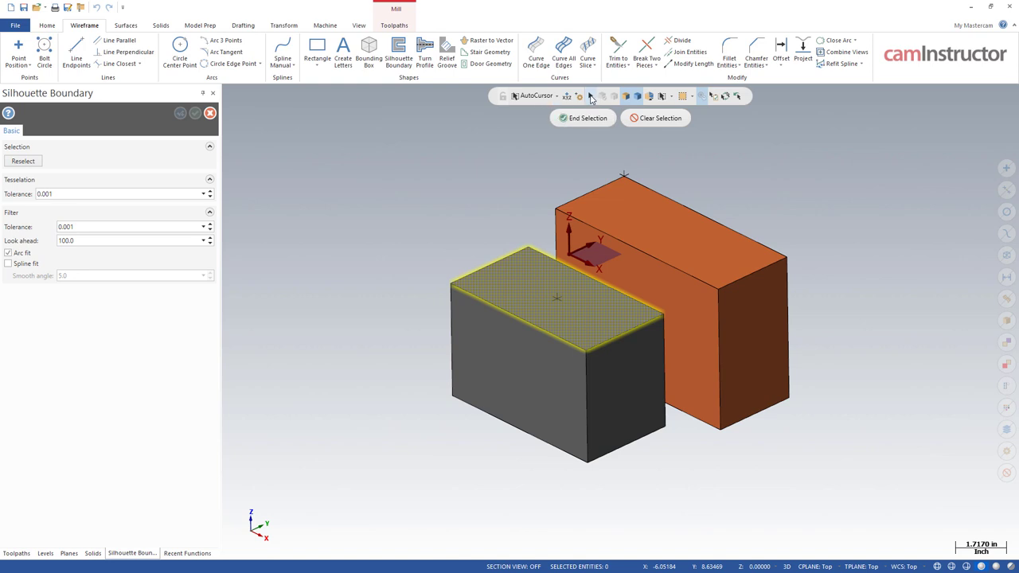
click(475, 303)
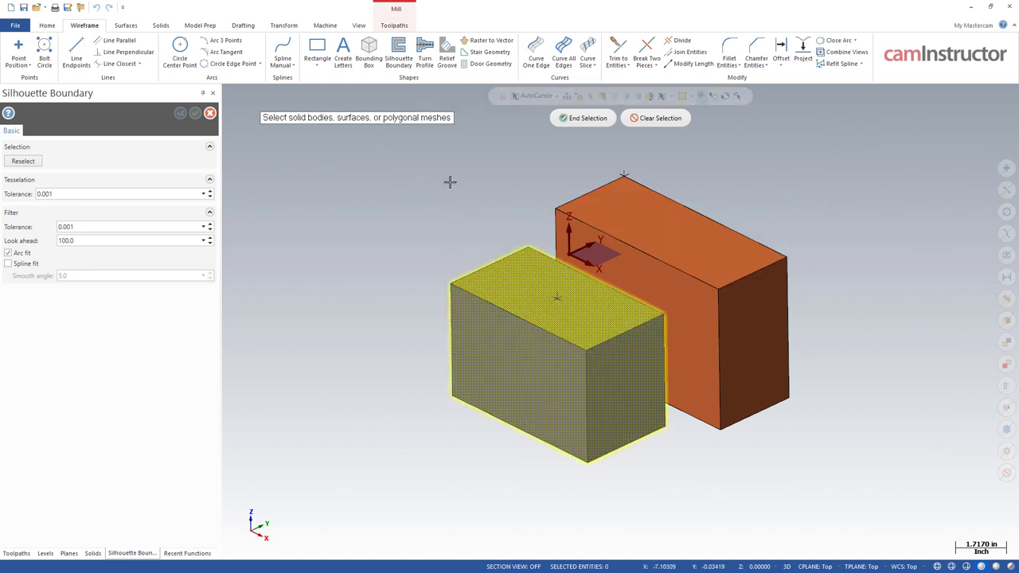
Step: Clear the selection again and select the whole orange block as a solid body
click(660, 121)
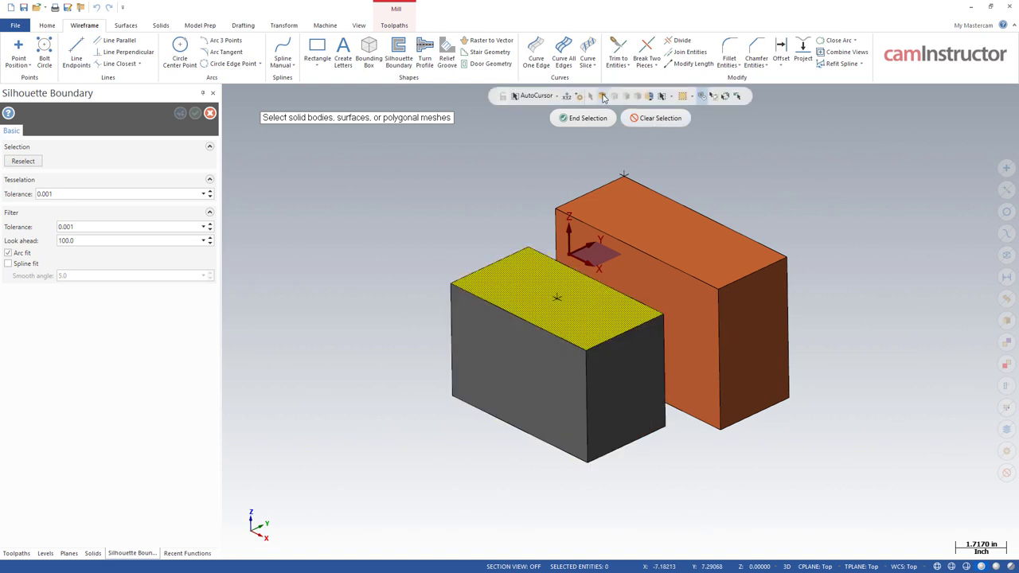
click(603, 97)
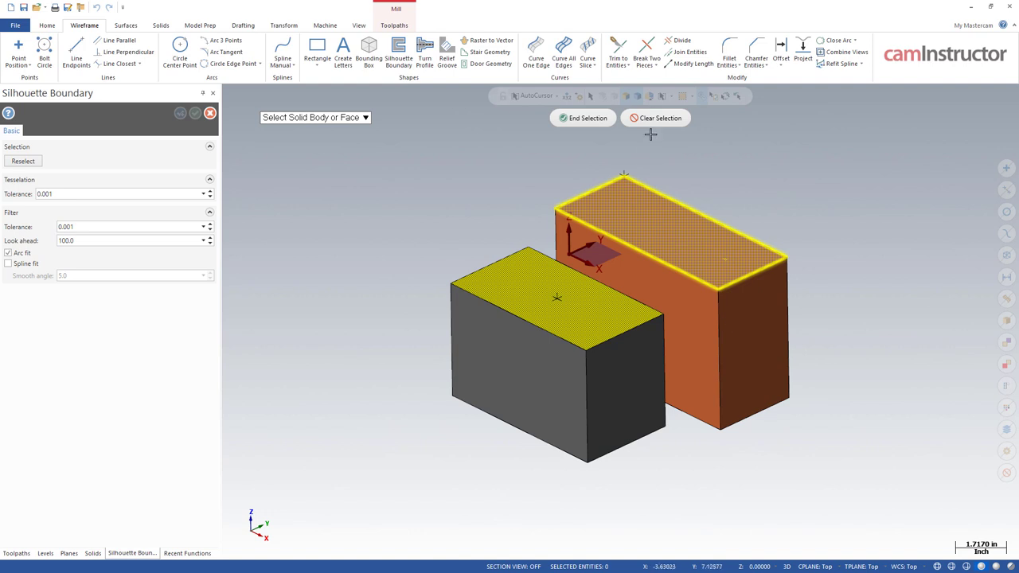
click(592, 96)
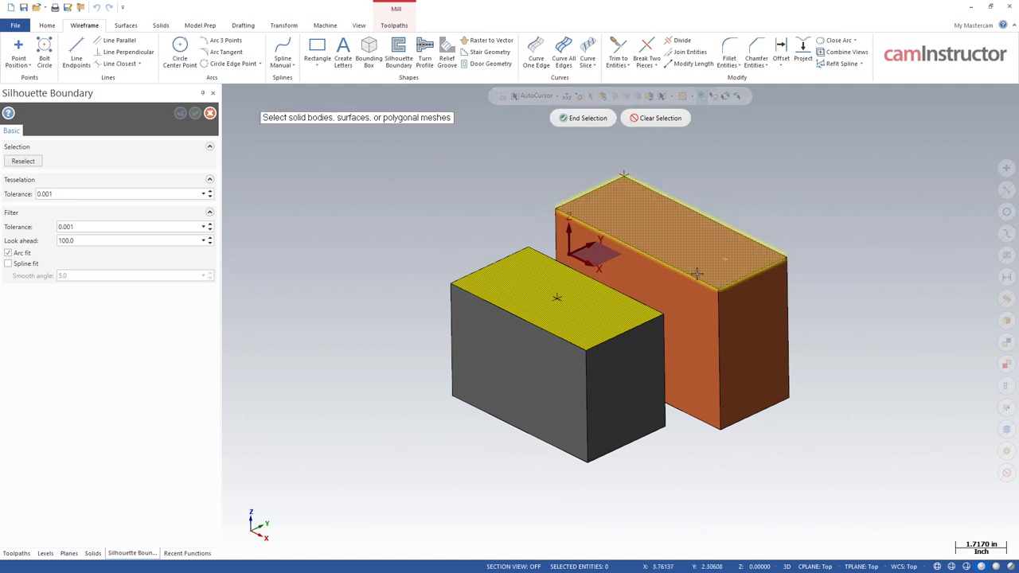
click(699, 317)
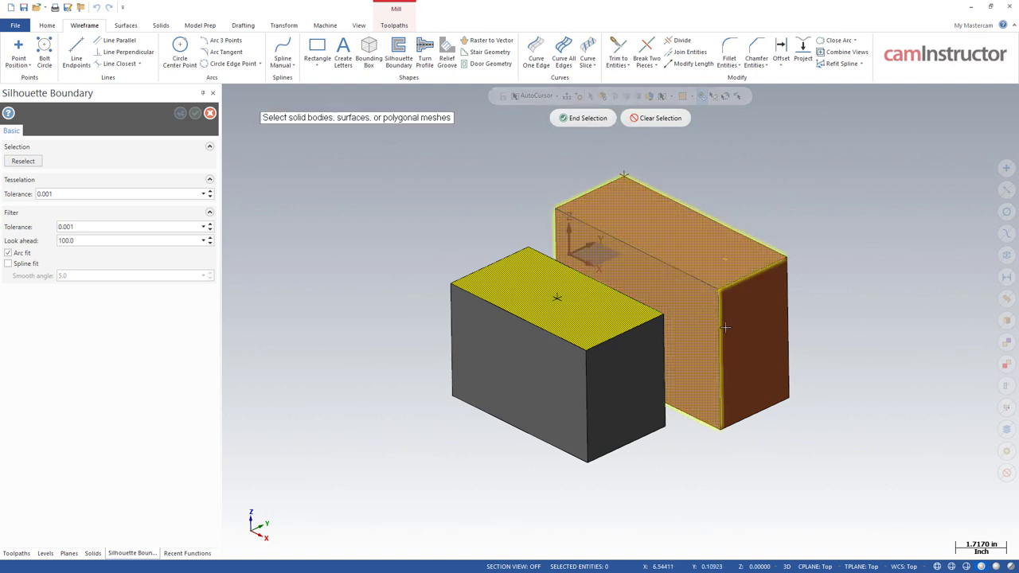
Step: Clear all selections, rotate the view around both solids and make them translucent with Ctrl+T
click(660, 119)
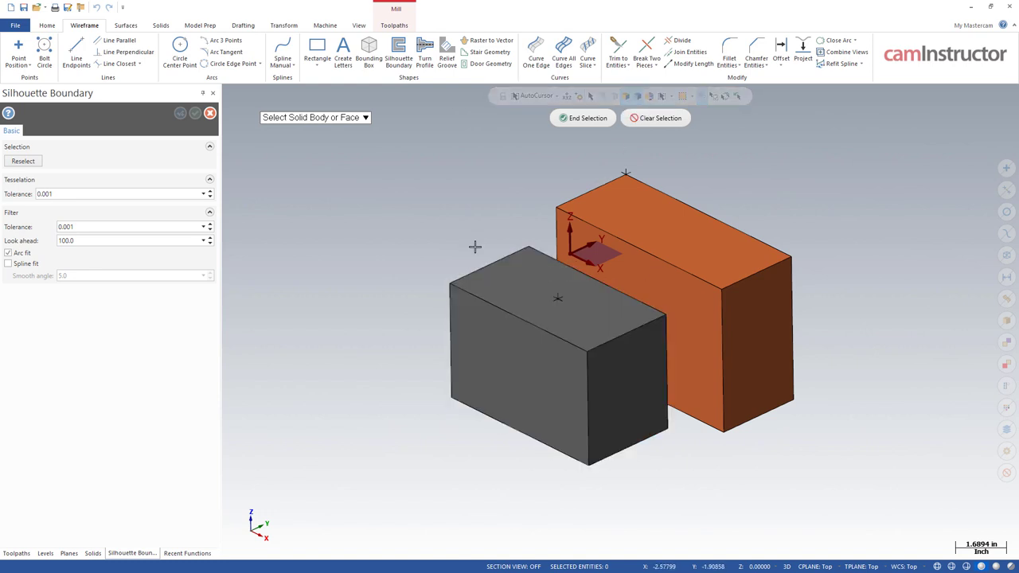
middle_drag(476, 247, 689, 295)
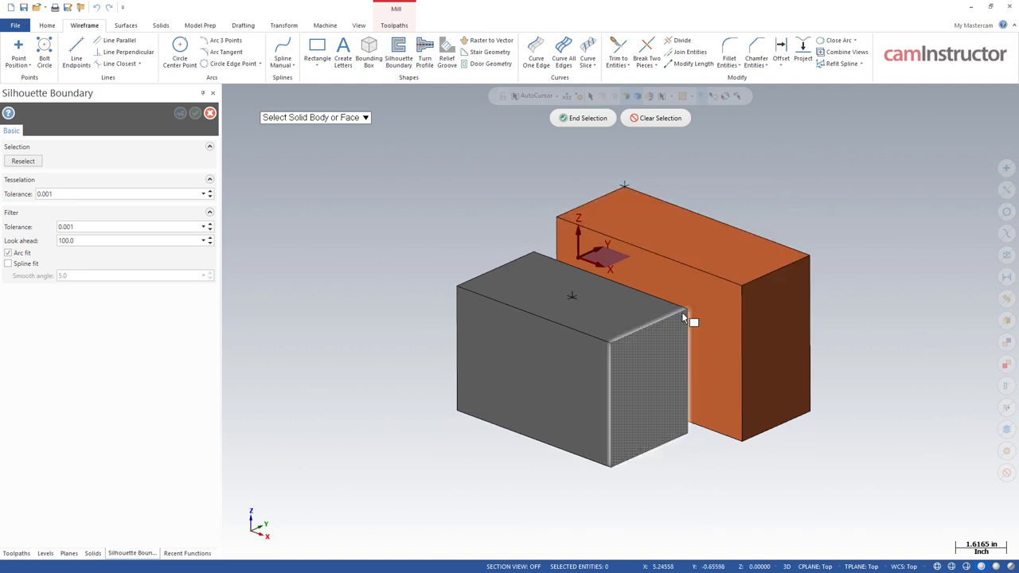
middle_drag(672, 476, 580, 188)
scroll(580, 188, up, 1)
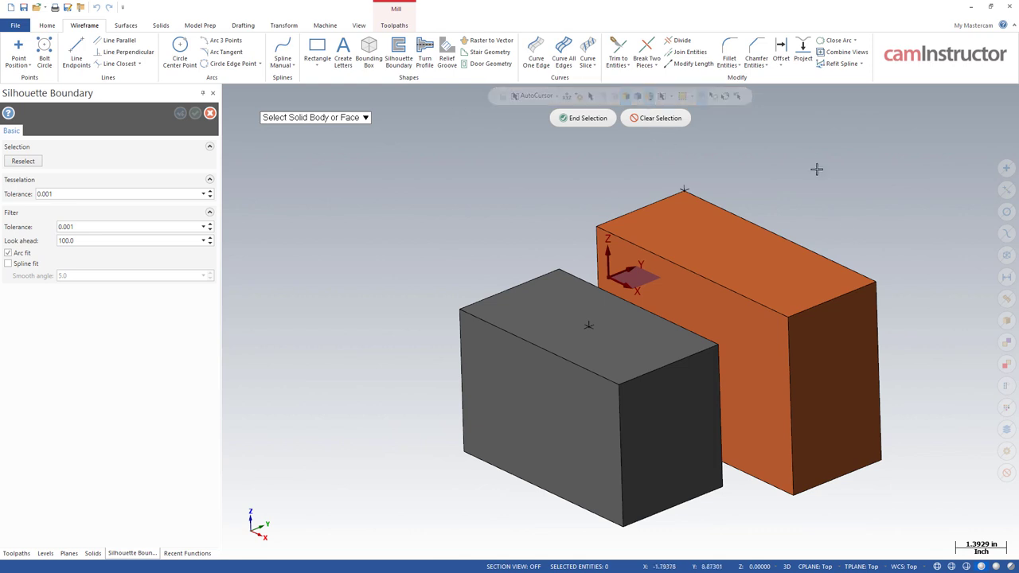
key(ctrl+t)
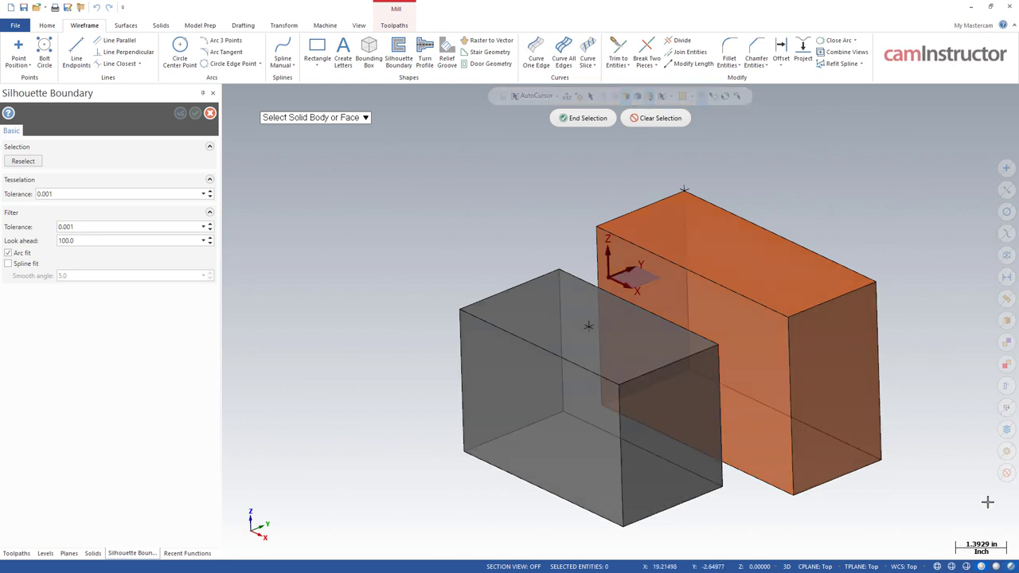
scroll(587, 257, up, 1)
scroll(565, 287, up, 1)
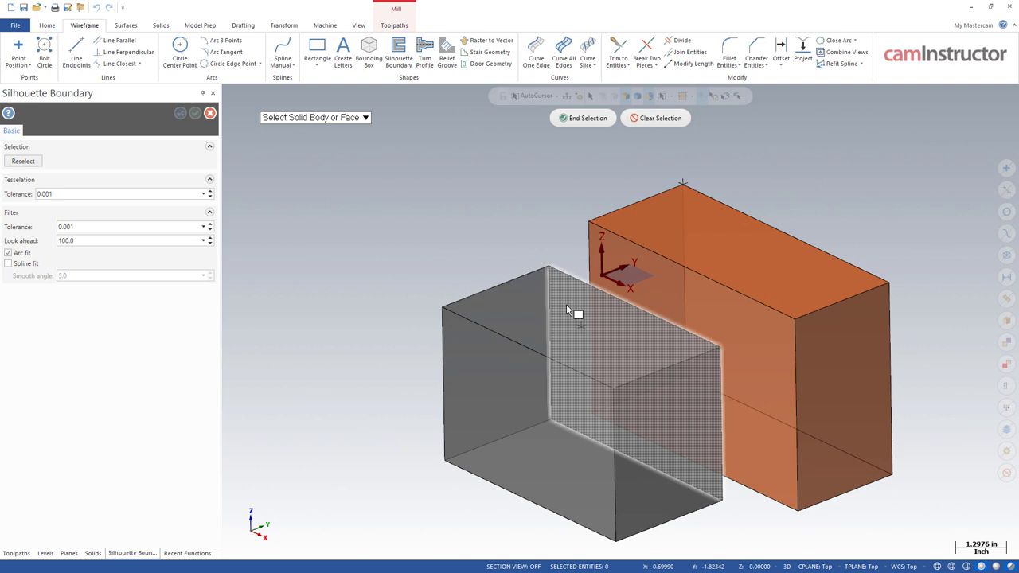
Step: Pick the grey block's front and top faces while rotating the view with Alt+arrow keys
click(571, 299)
key(alt+Left)
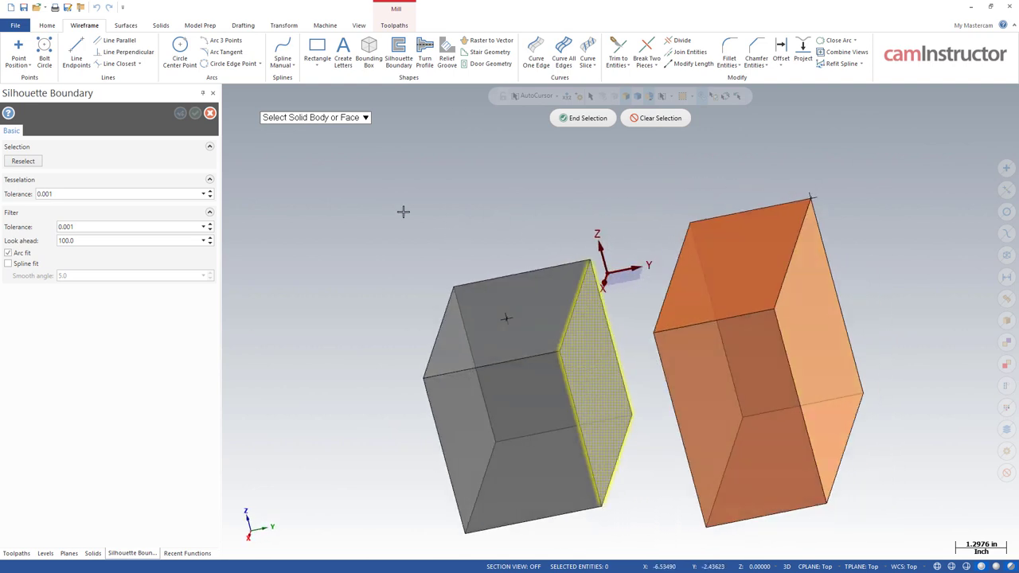
key(alt+Left)
key(alt+Left)
key(alt+Left)
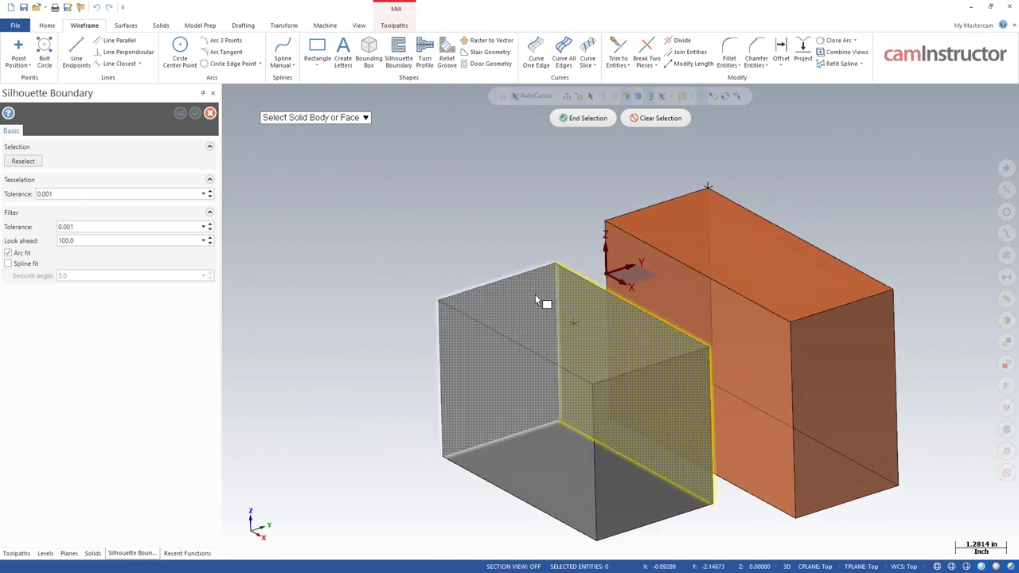
key(alt+Left)
key(alt+Left)
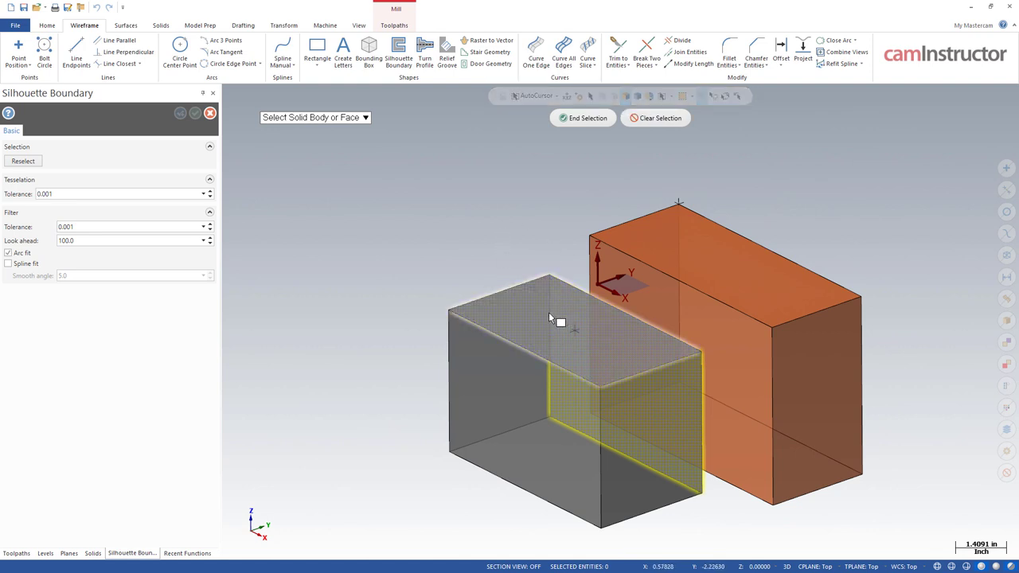
click(549, 313)
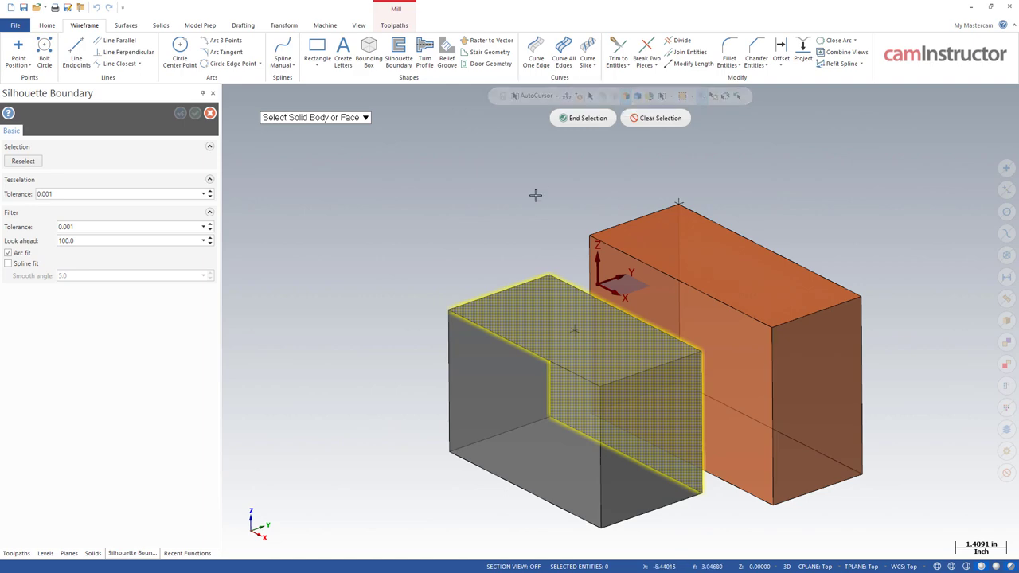
scroll(525, 205, up, 2)
key(alt+Up)
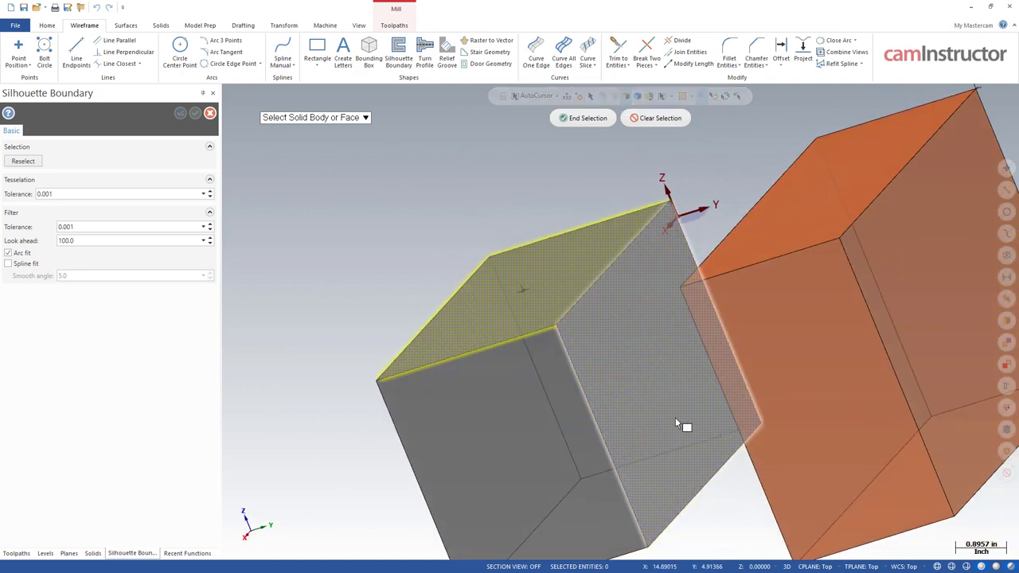
key(alt+Up)
key(alt+Up)
key(alt+Up)
key(alt+Up)
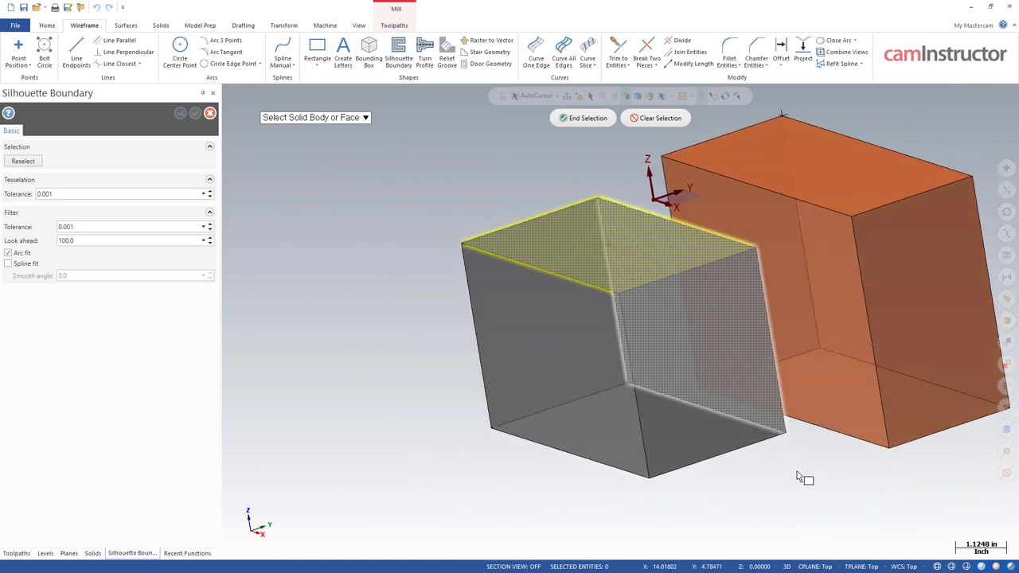
key(alt+Up)
key(alt+Up)
key(alt+Up)
key(alt+Up)
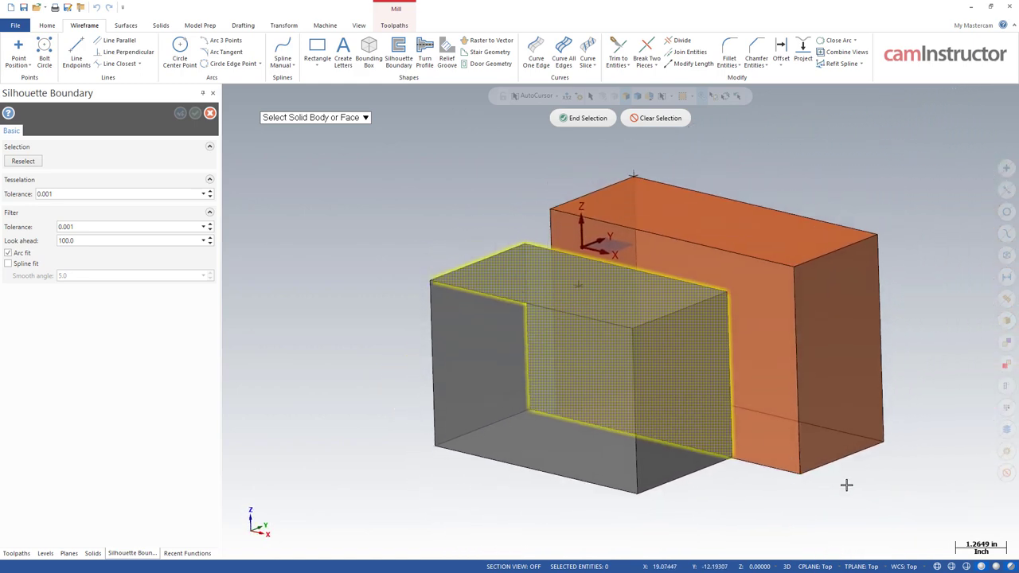
key(alt+Up)
key(alt+Up)
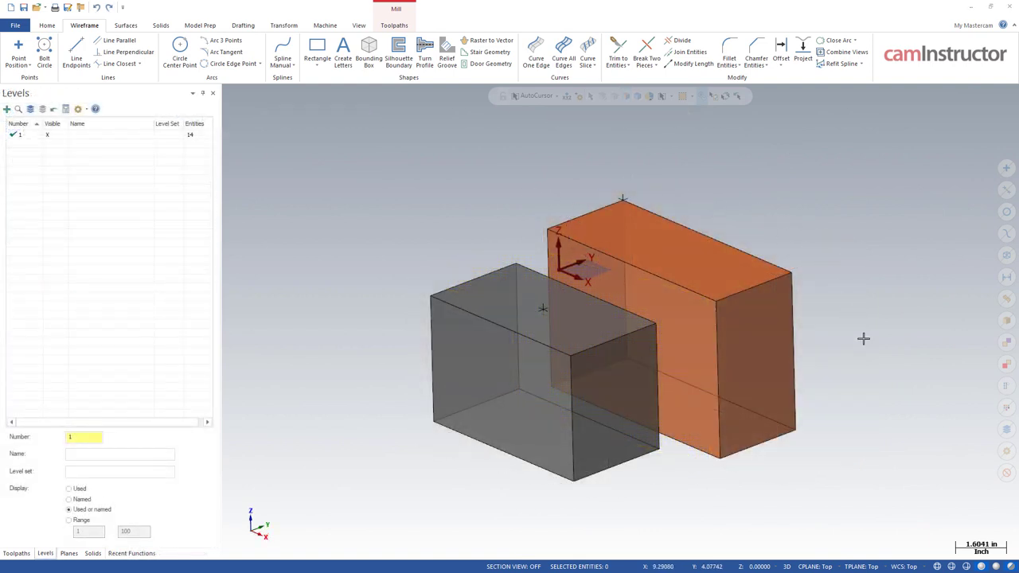
Step: Turn translucency off and start Push-Pull from the Model Prep tab
click(1011, 566)
click(160, 26)
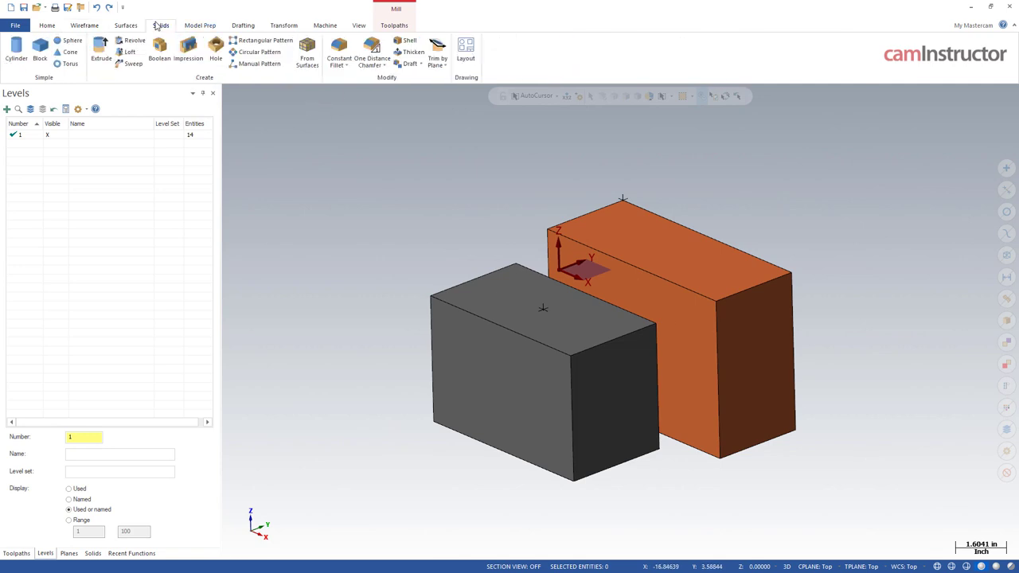
click(197, 26)
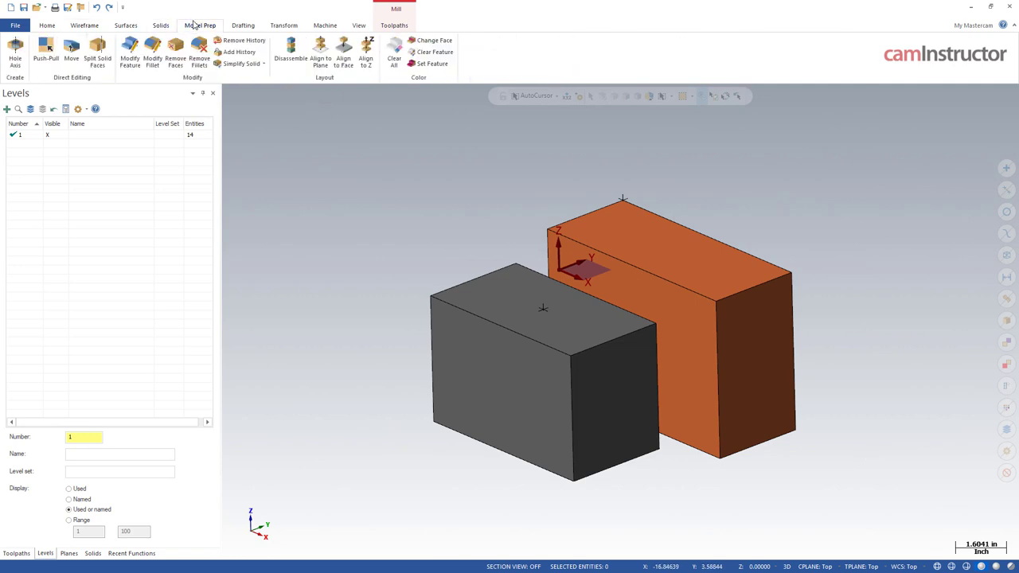
click(46, 49)
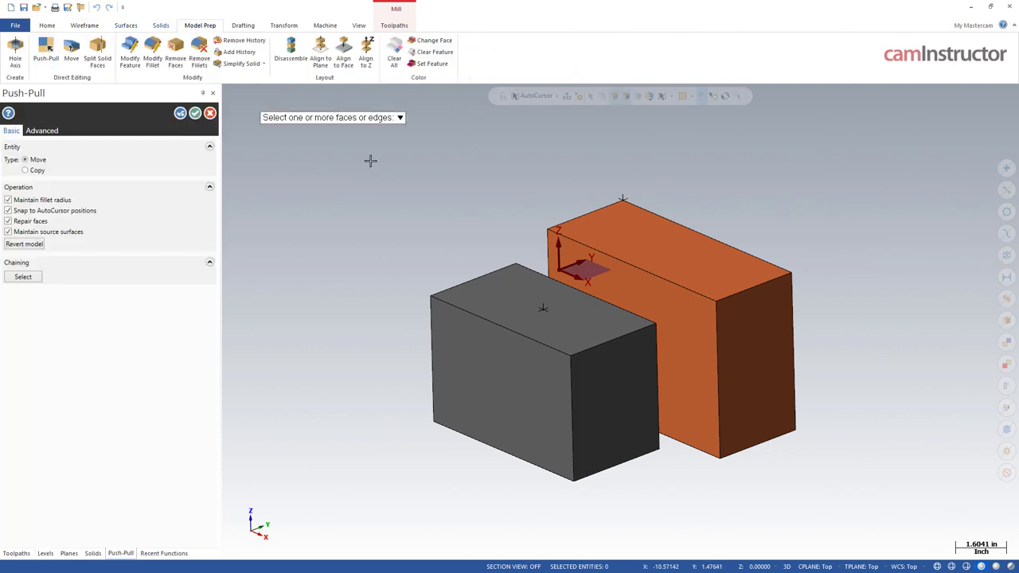
mouse_move(358, 119)
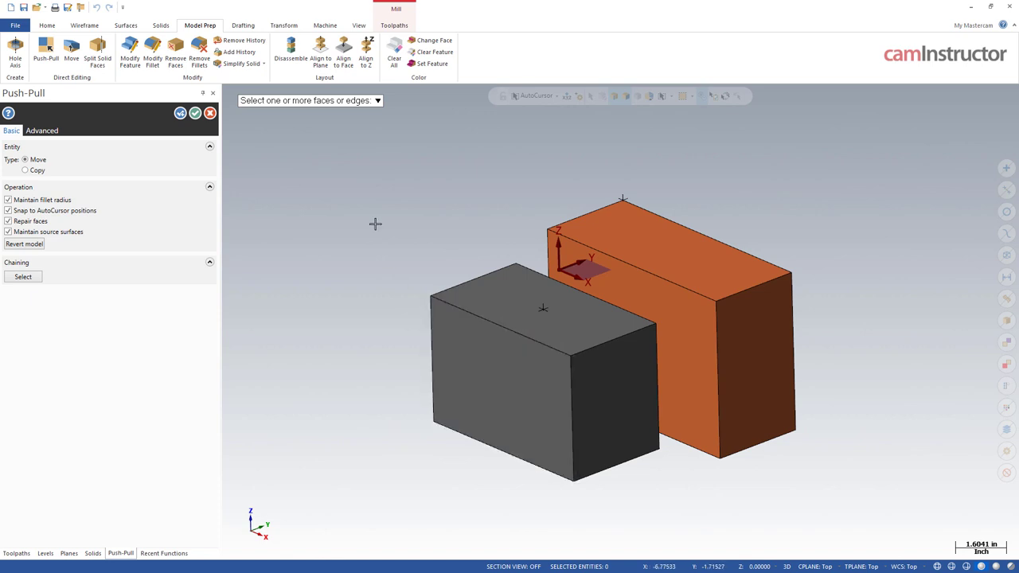
Step: Zoom in on the two-rectangle sketch and show the Selection Method options
scroll(359, 262, up, 1)
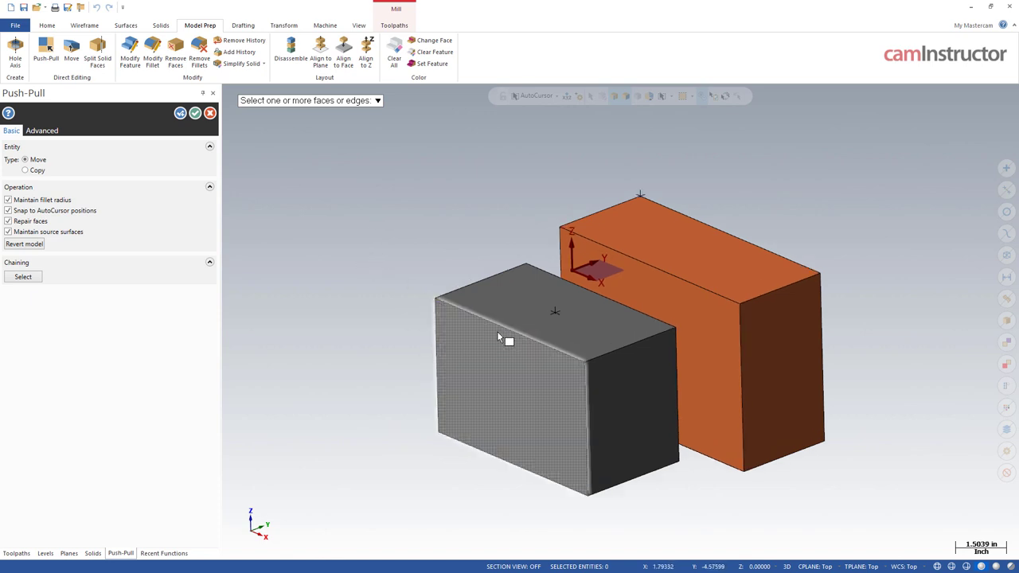
scroll(487, 314, up, 1)
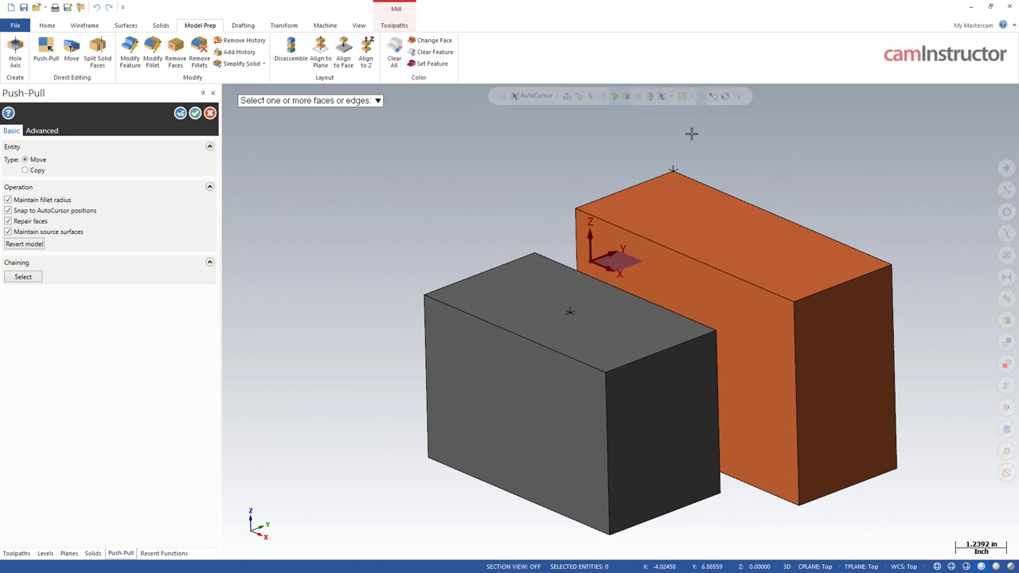
click(673, 96)
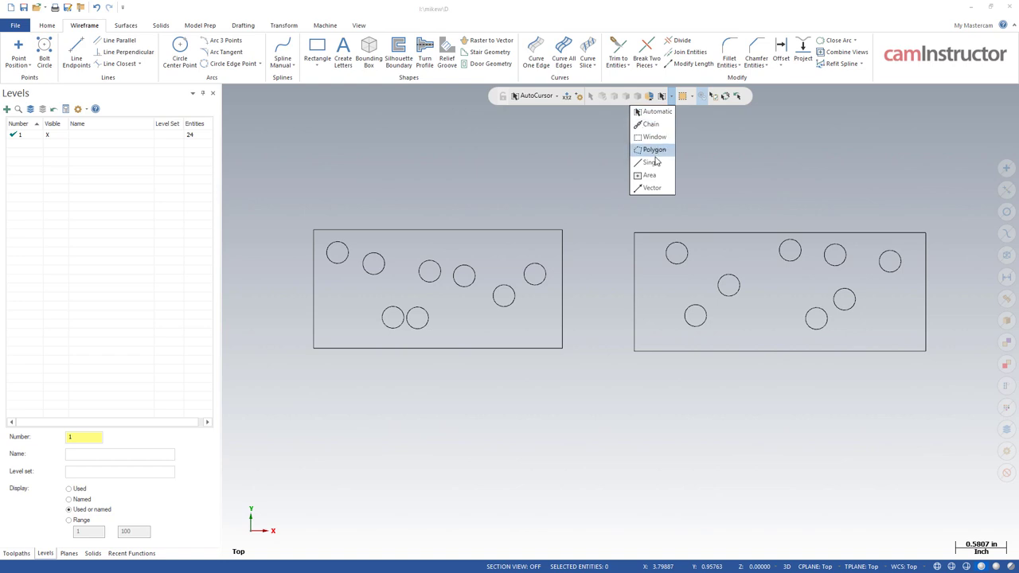
click(658, 117)
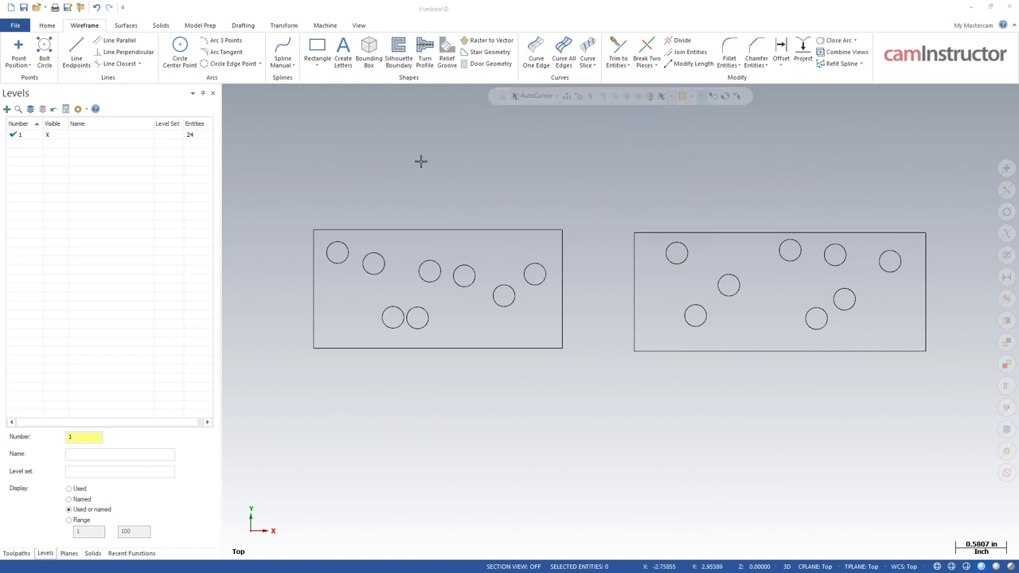
click(393, 228)
click(687, 258)
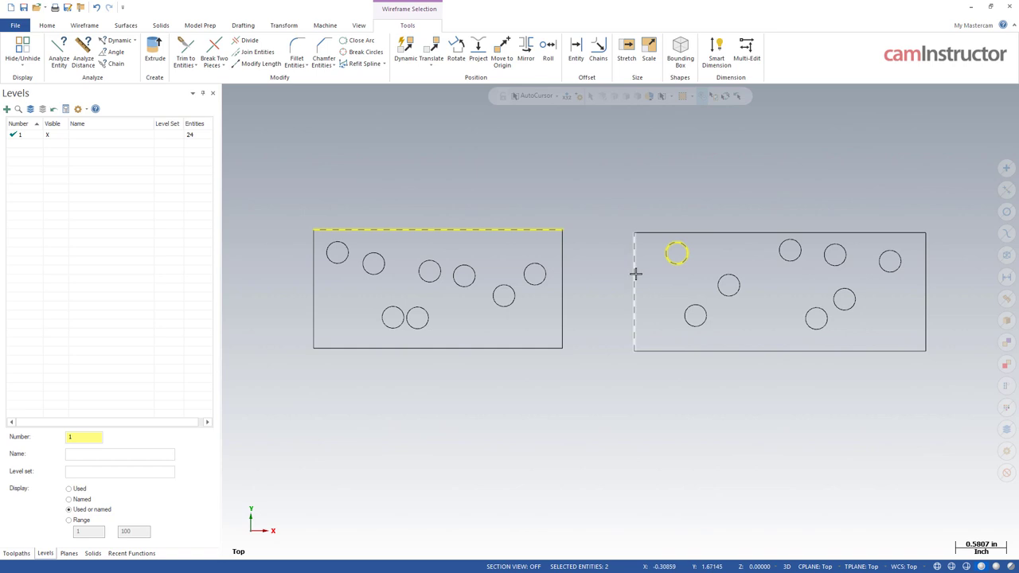
key(Escape)
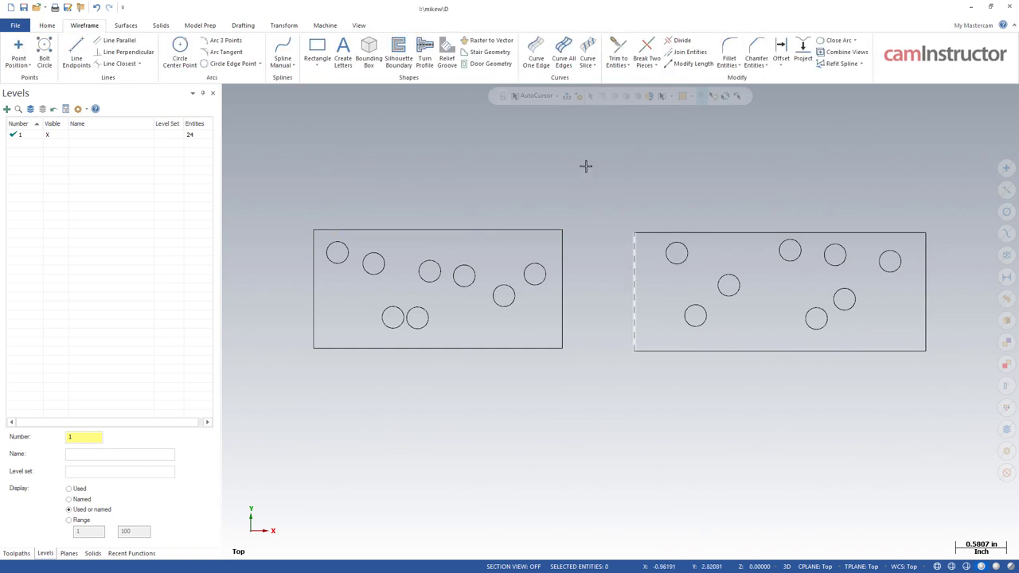
click(667, 96)
click(455, 141)
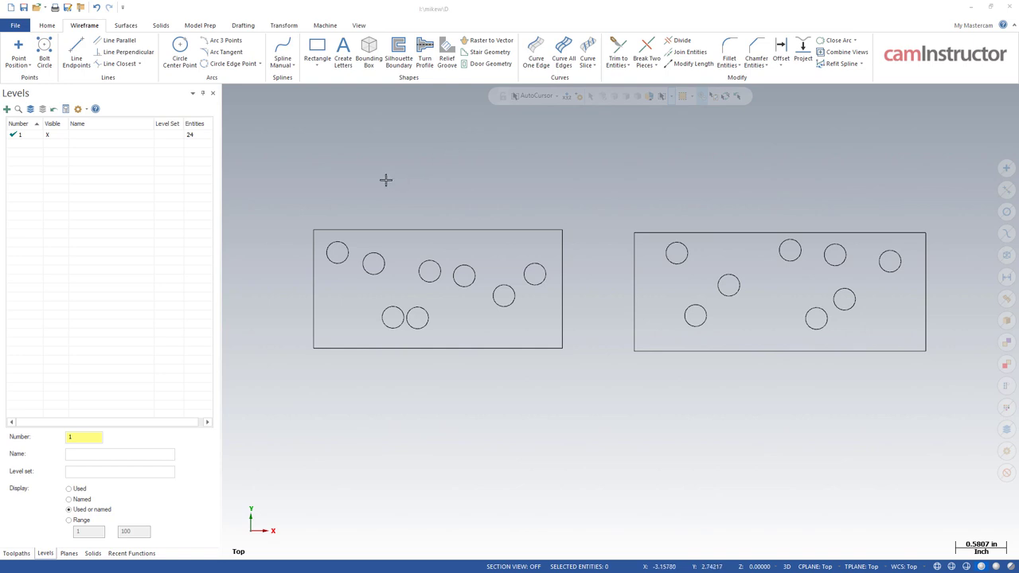
click(351, 224)
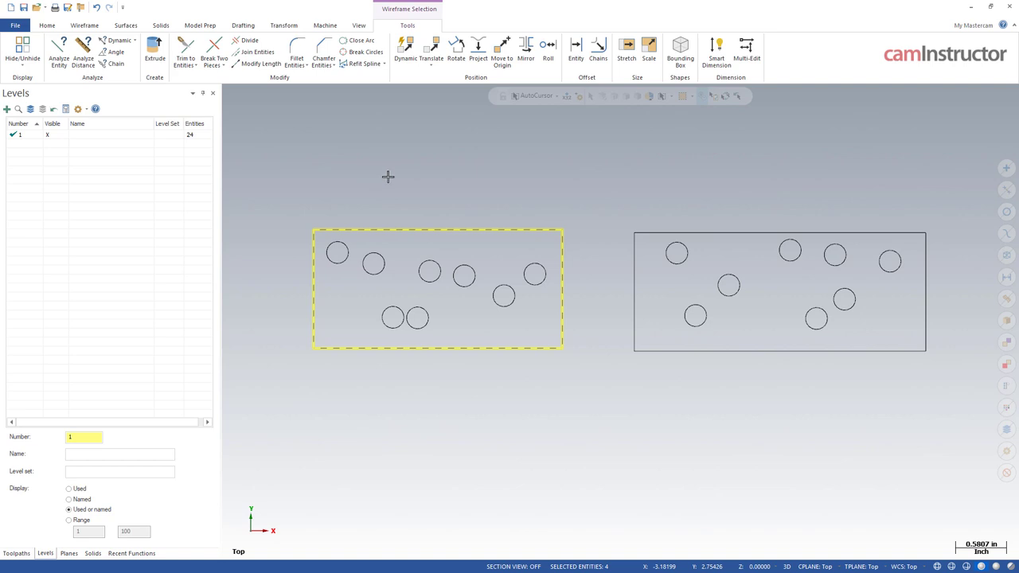
click(648, 223)
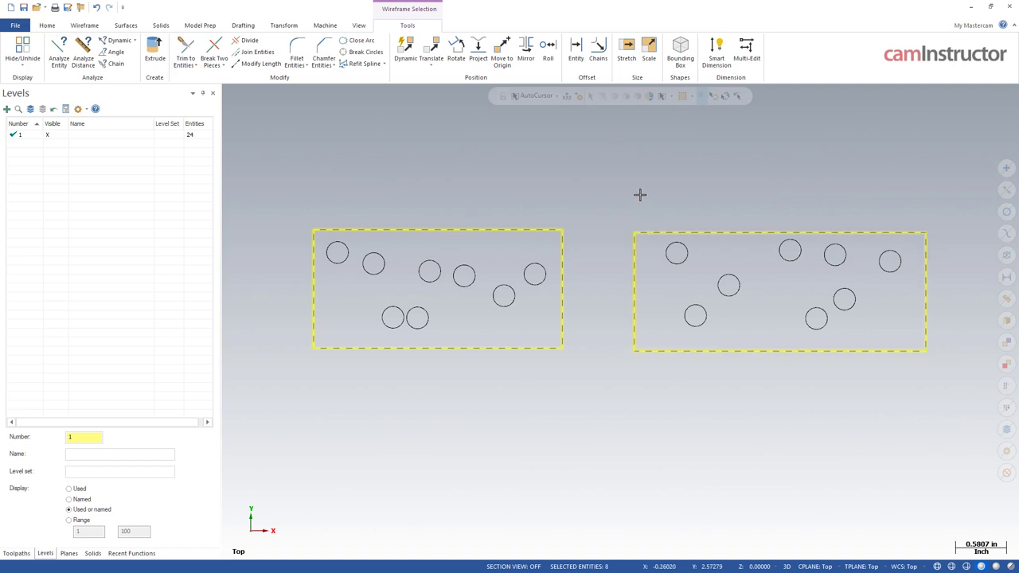
key(Escape)
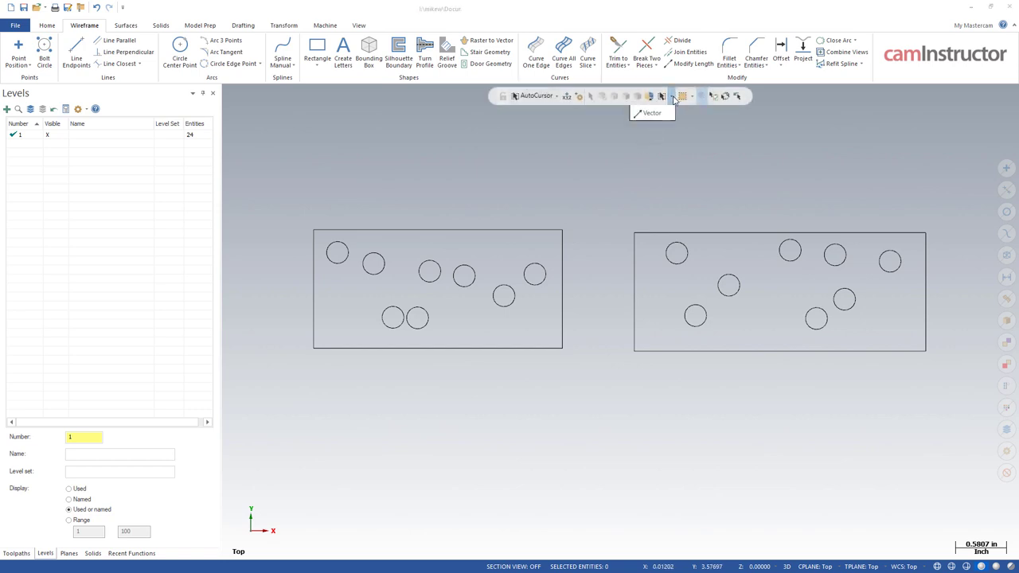
Step: Window-select the left rectangle with its eight holes, 12 entities in total
click(672, 96)
click(658, 146)
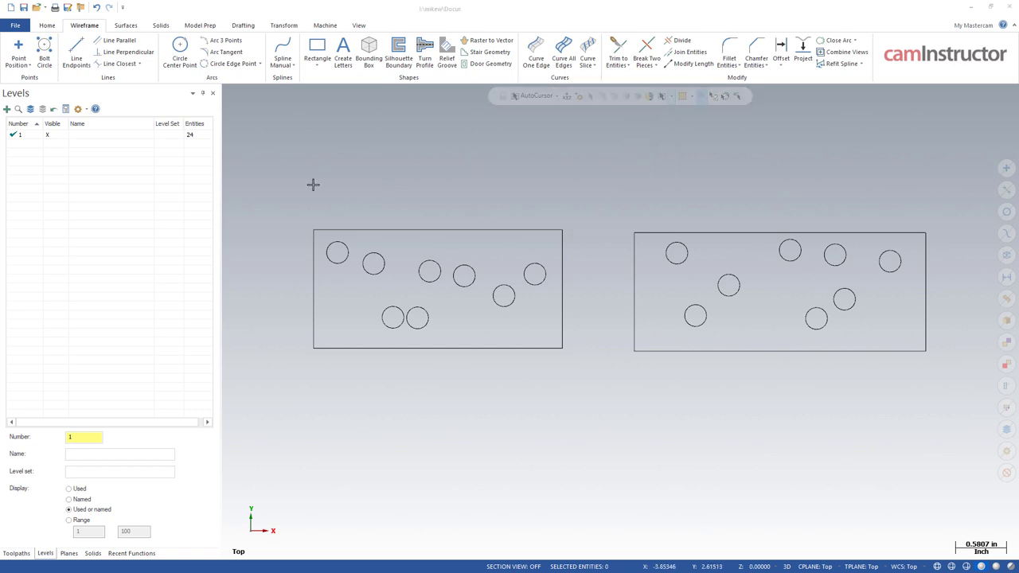
drag(276, 186, 589, 378)
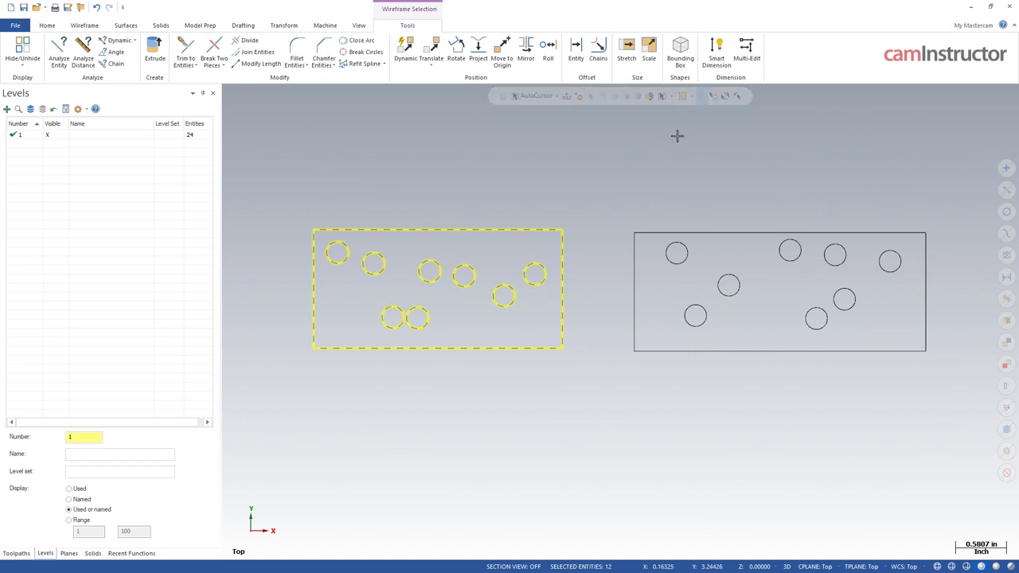
click(669, 96)
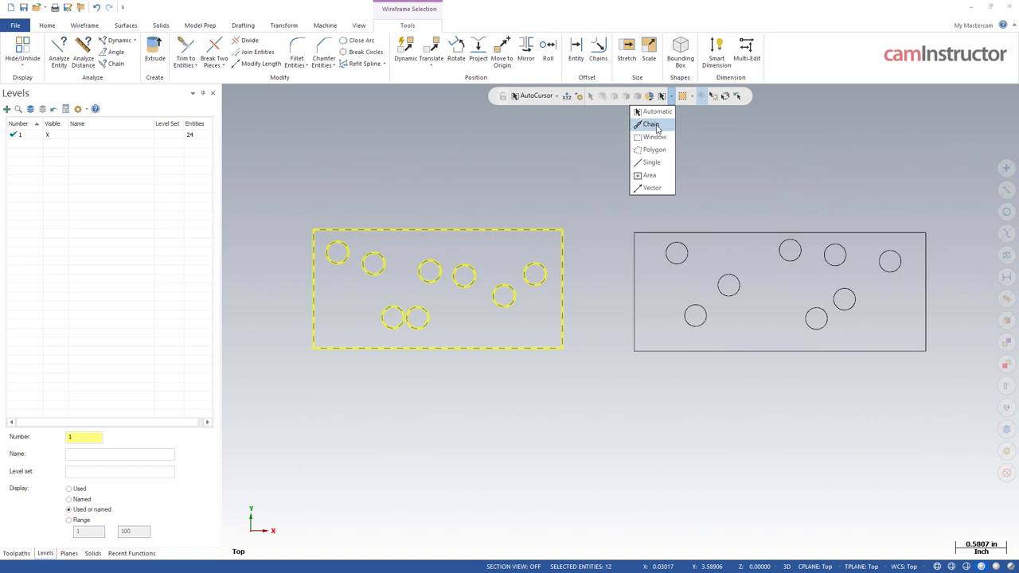
Step: Switch to Chain selection, chain both rectangle outlines, then clear the selection with Esc
click(651, 127)
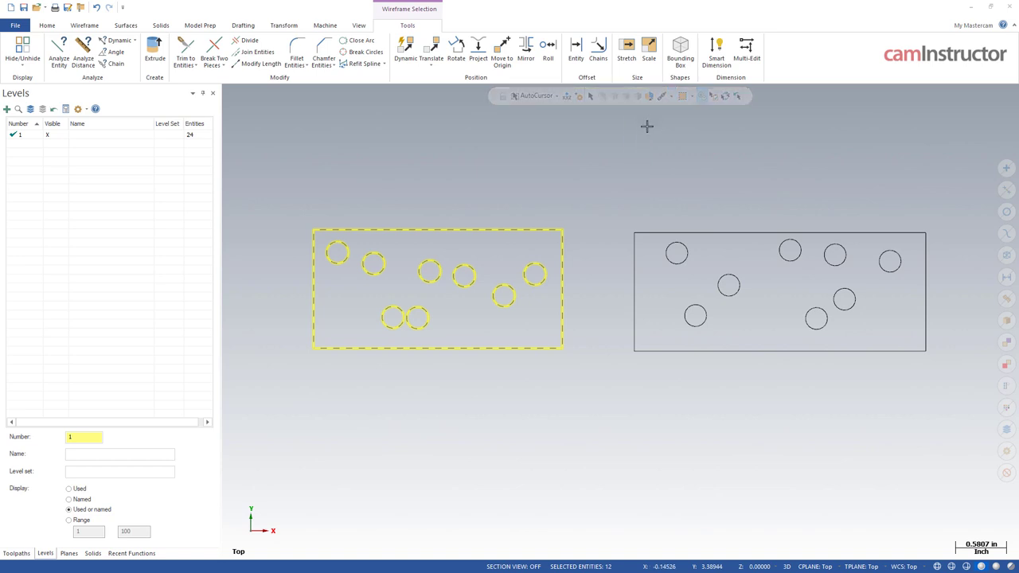
key(Escape)
scroll(617, 144, down, 1)
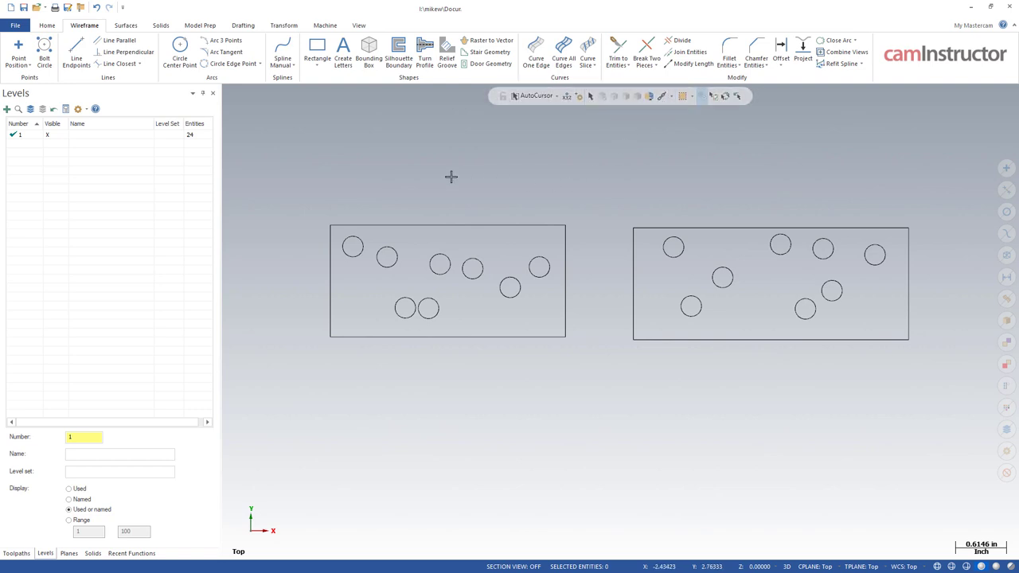
click(374, 223)
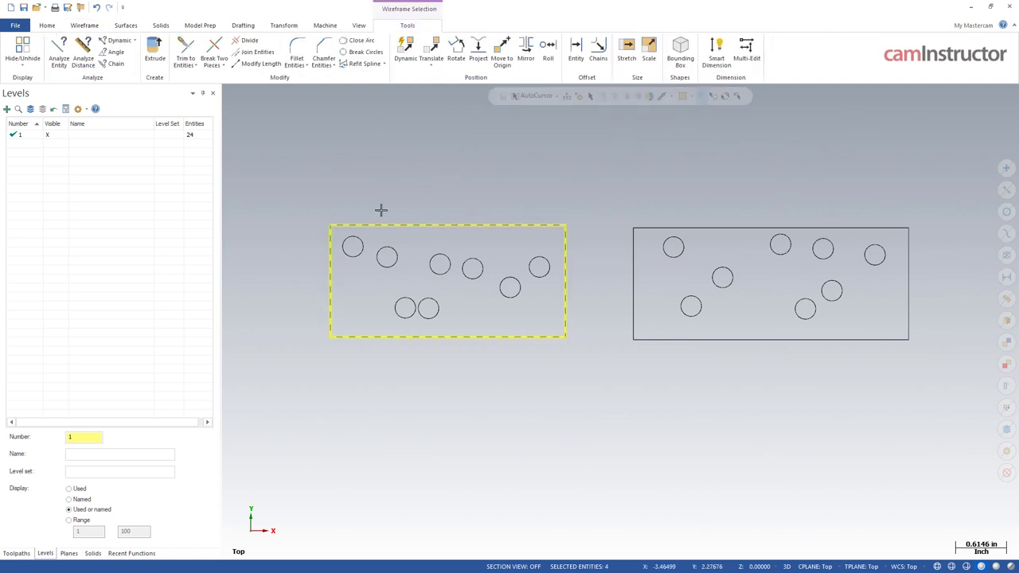
click(646, 228)
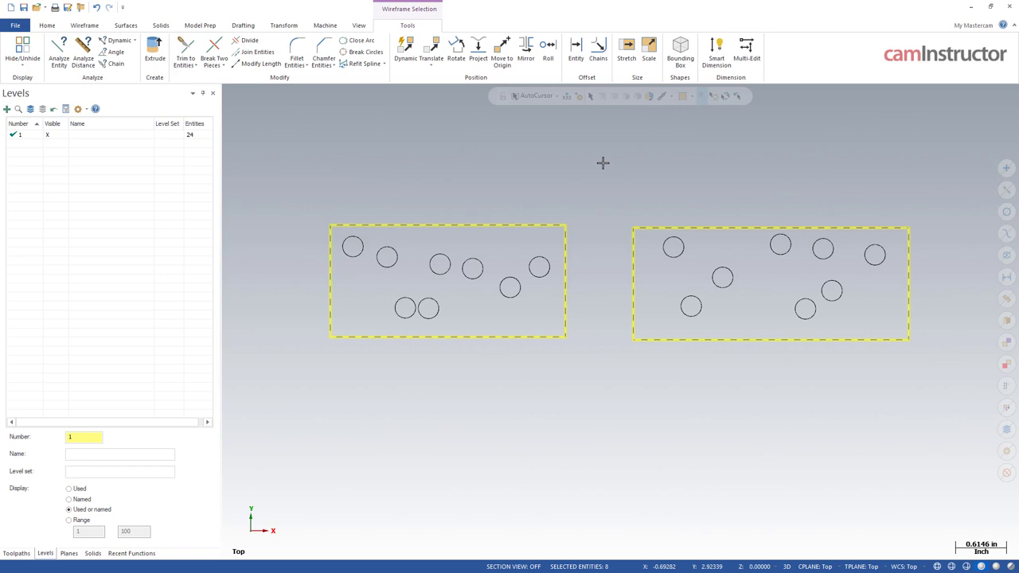
key(Escape)
Step: Use Polygon selection to enclose four circles in the left part, then deselect them
click(671, 96)
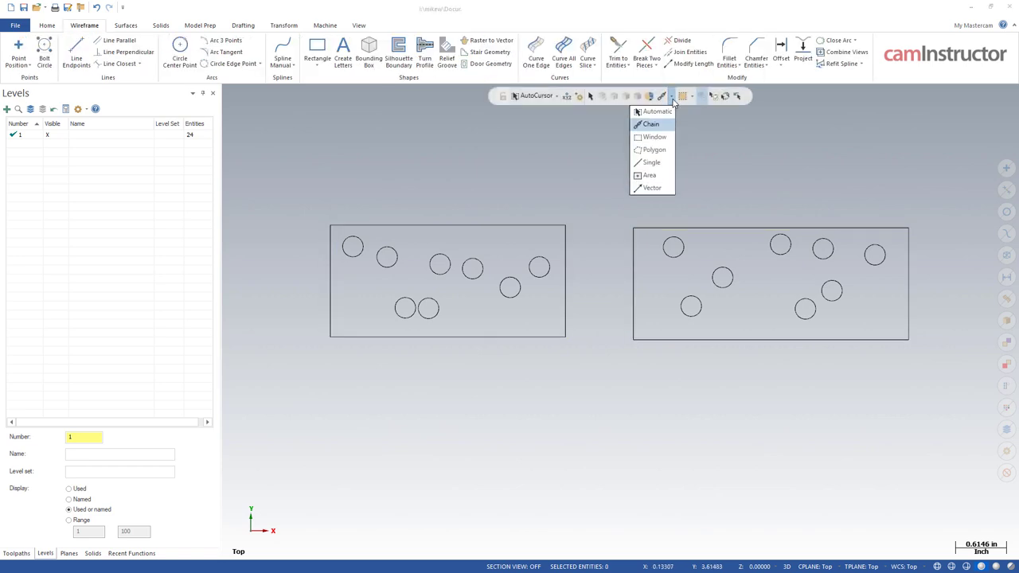
click(653, 151)
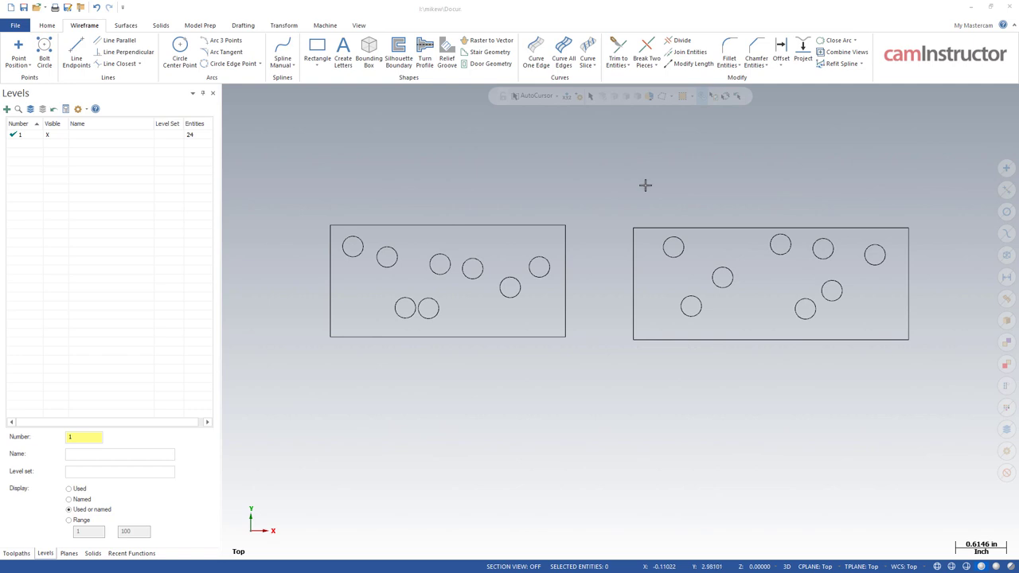
click(308, 197)
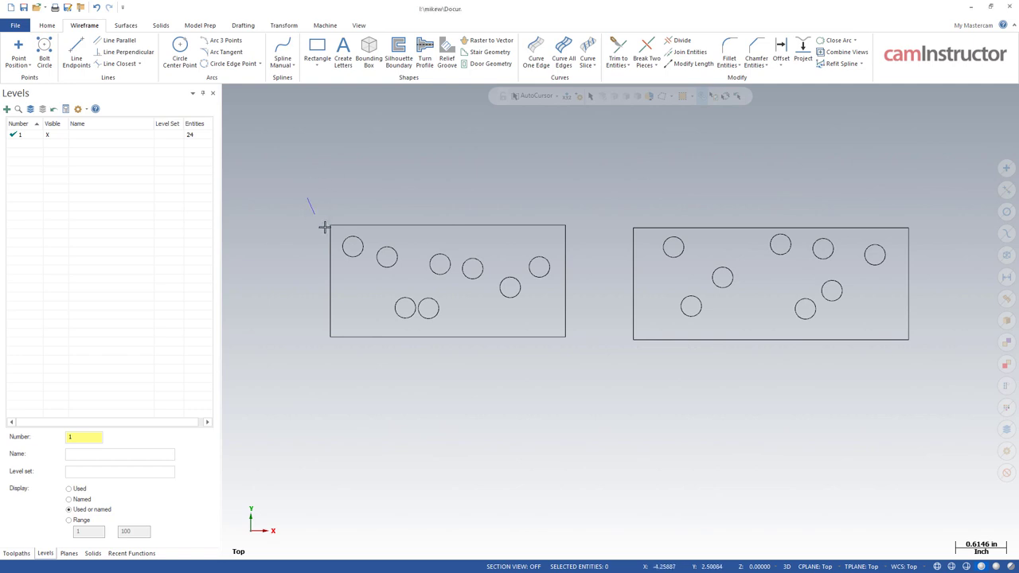
click(419, 236)
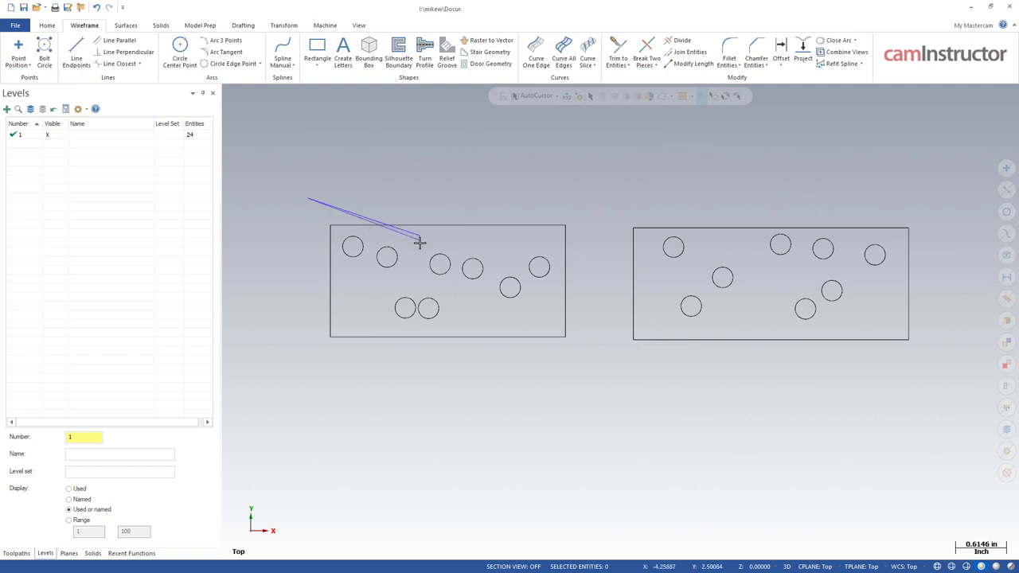
click(462, 250)
click(451, 289)
click(413, 293)
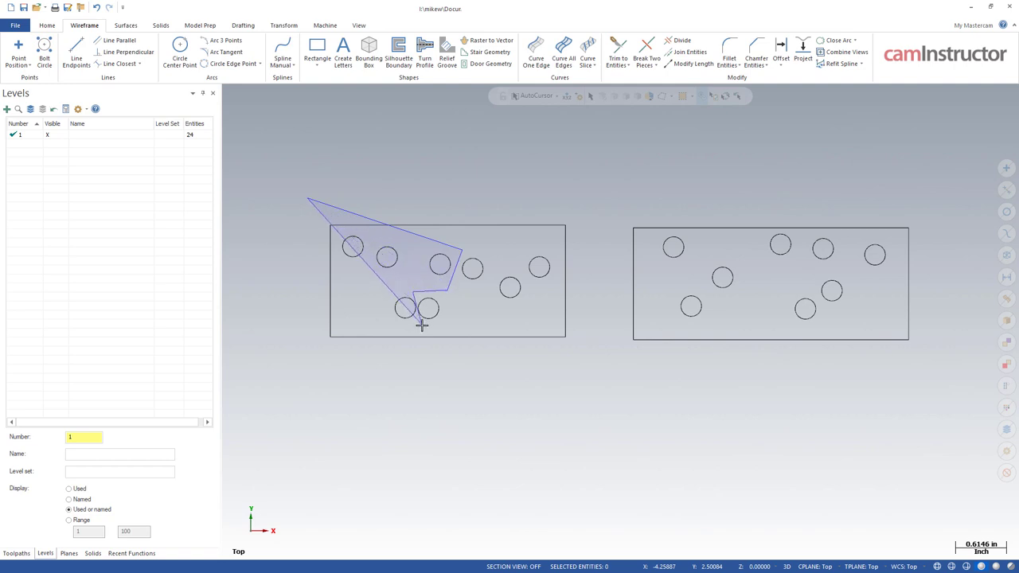
click(421, 327)
click(375, 328)
double_click(312, 237)
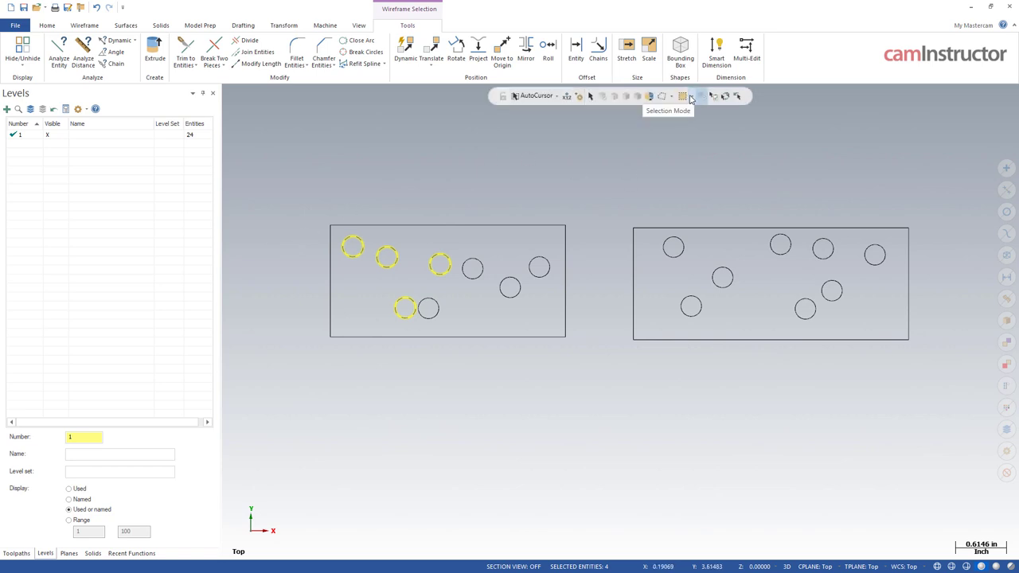
click(632, 146)
click(678, 96)
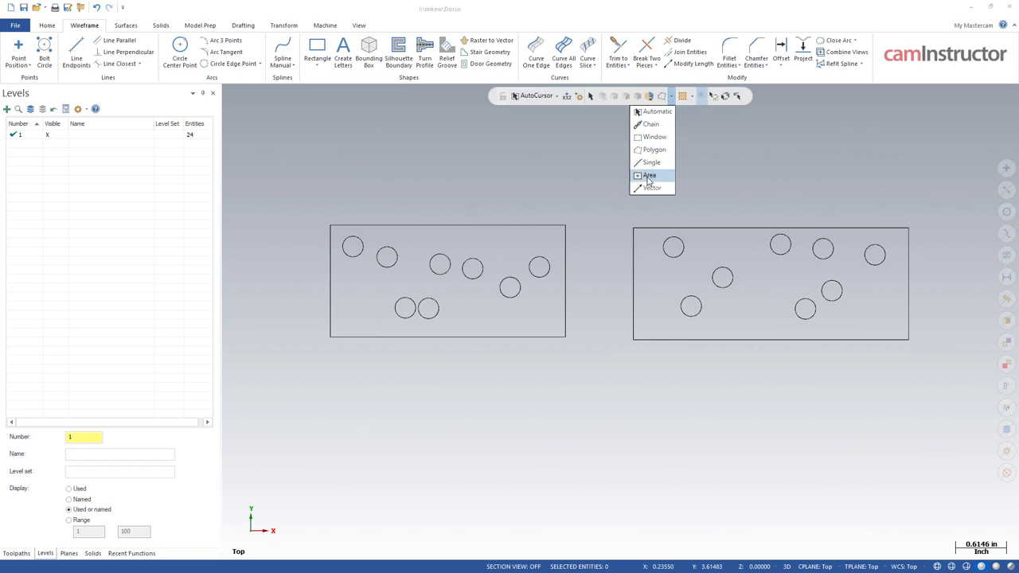
Step: Use Area selection to pick the left part, add the right part, then deselect everything
click(649, 177)
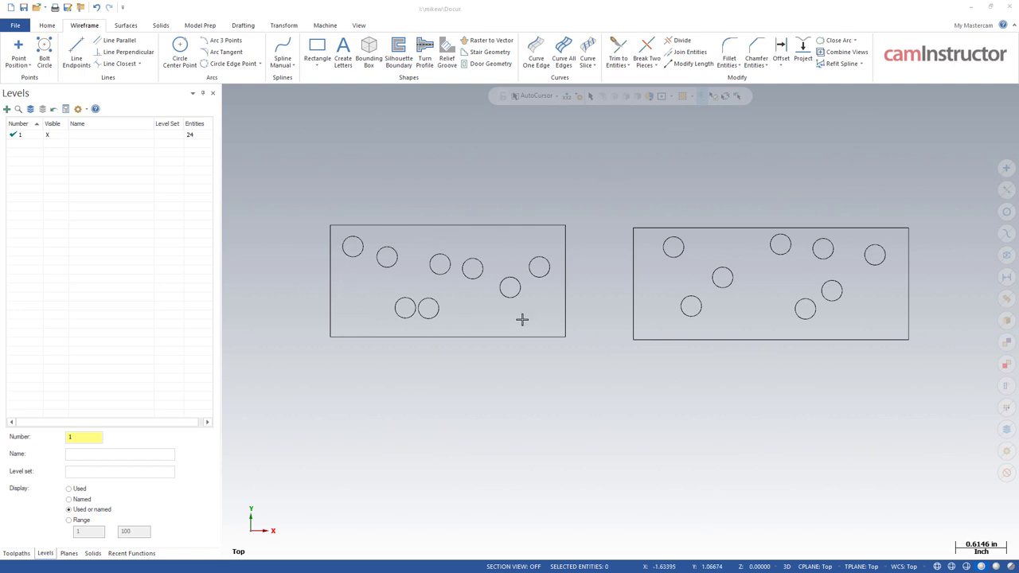
click(508, 256)
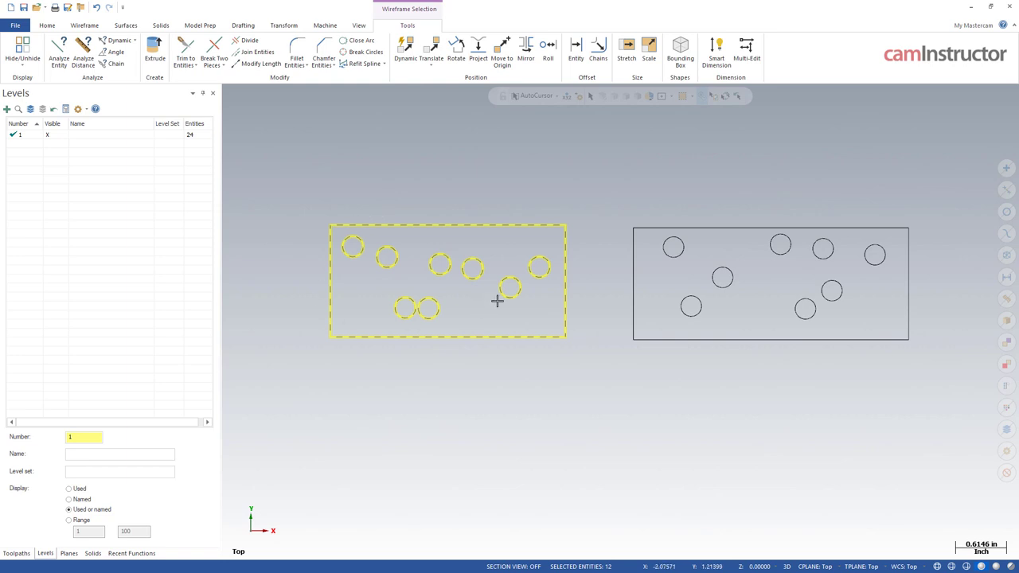
click(644, 278)
click(581, 172)
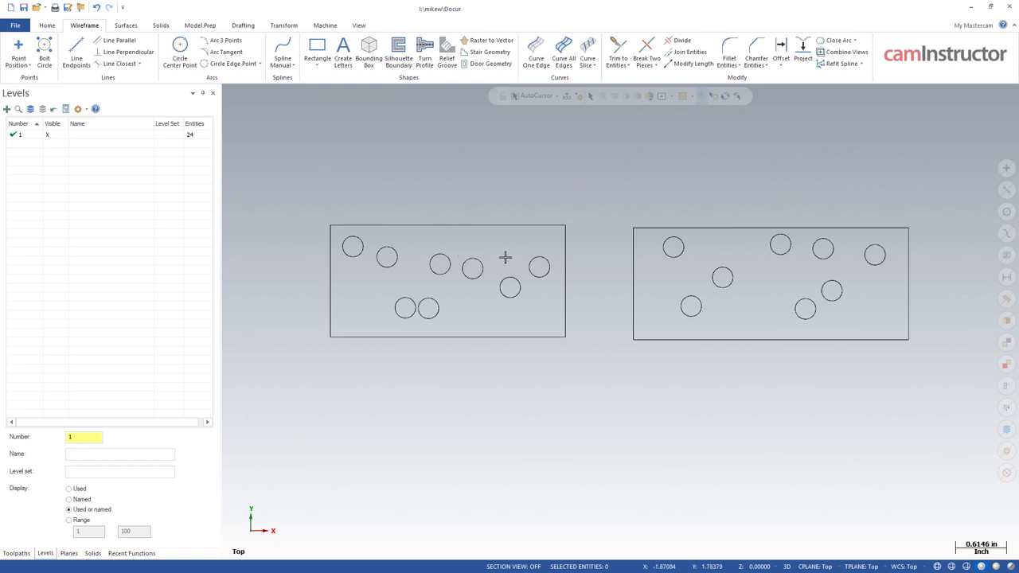
Step: Draw a zigzag Vector line selecting the top edge and five circles, then clear with Esc
click(671, 95)
click(651, 188)
click(348, 280)
click(405, 243)
click(460, 277)
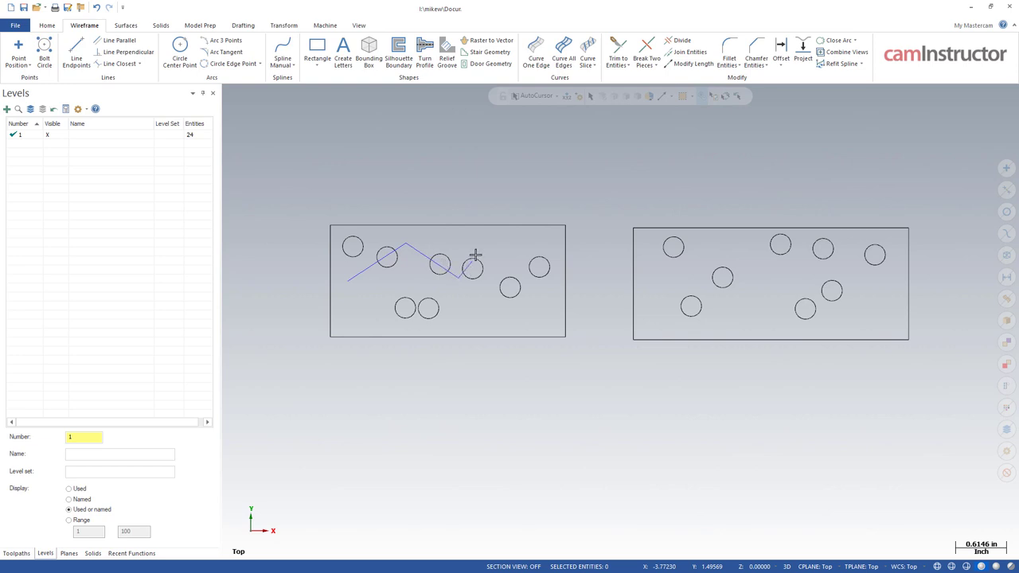
click(524, 196)
click(544, 293)
click(482, 291)
double_click(485, 322)
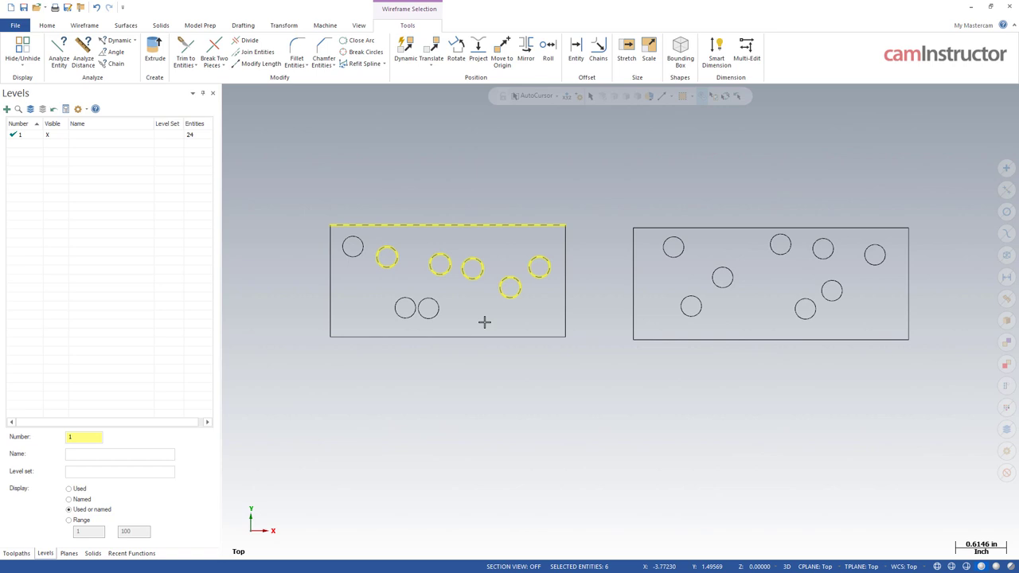
key(Escape)
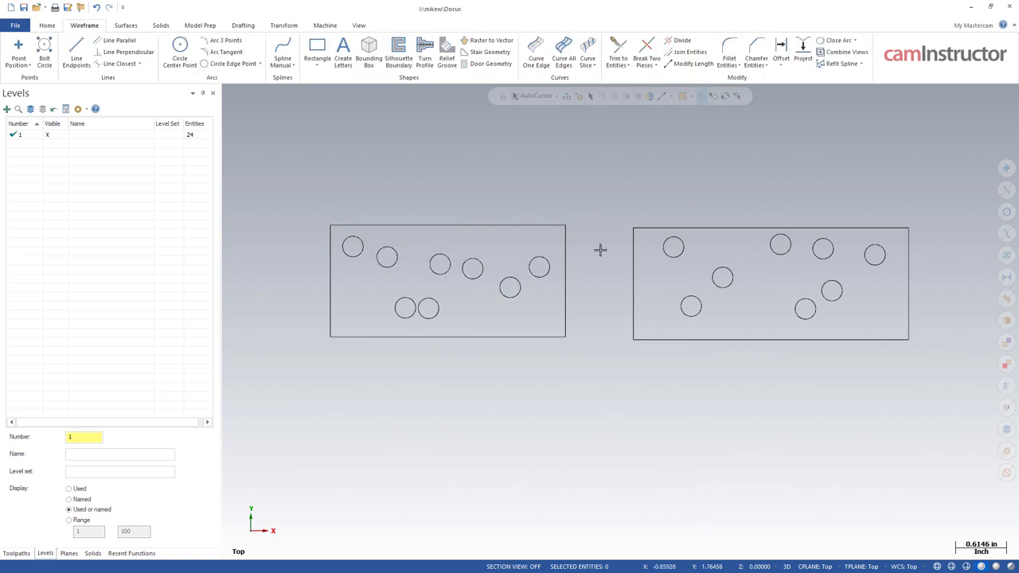
Step: Switch the selection method back to Automatic and choose a window selection mode (In, Out, In+, Out+, Intersect)
click(672, 97)
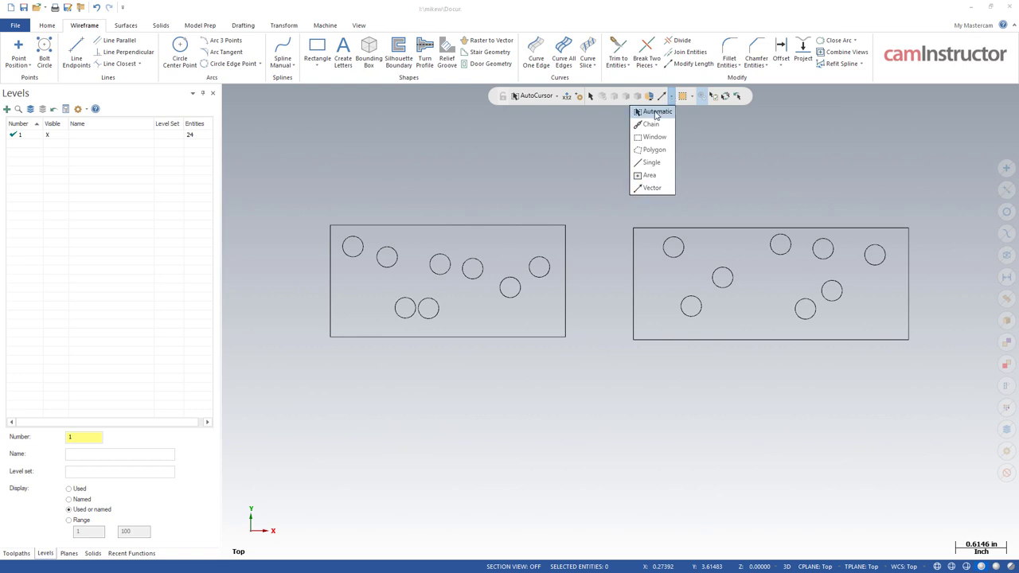
click(654, 112)
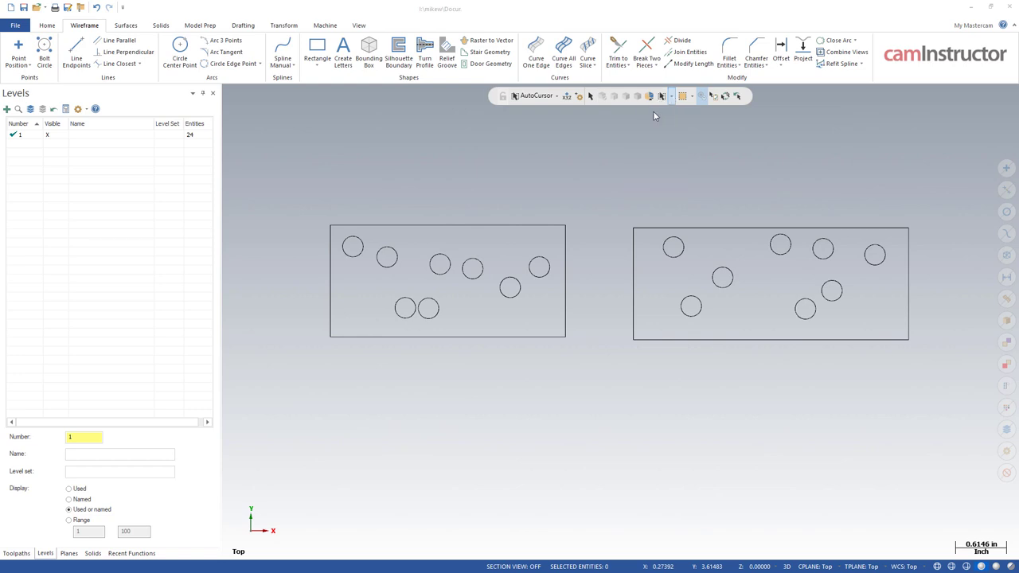
click(694, 97)
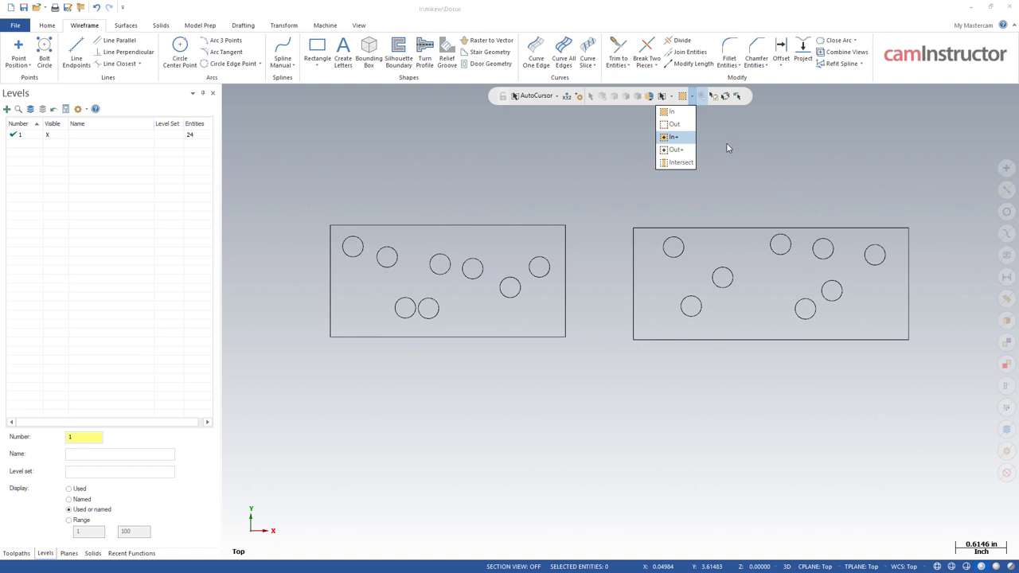
click(675, 150)
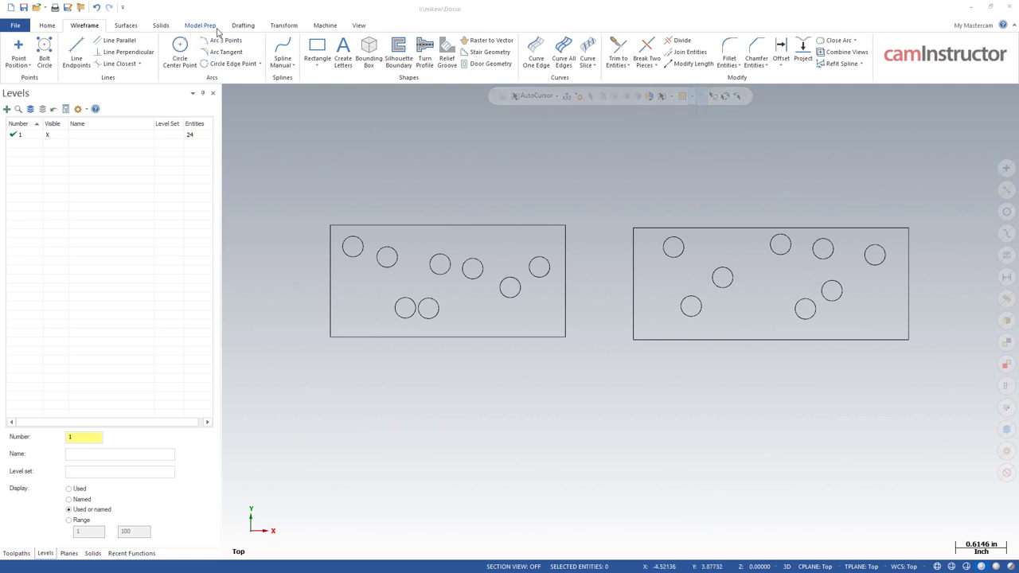
Step: Start a Dynamic transform, window-select both parts' geometry, then cancel it
click(282, 26)
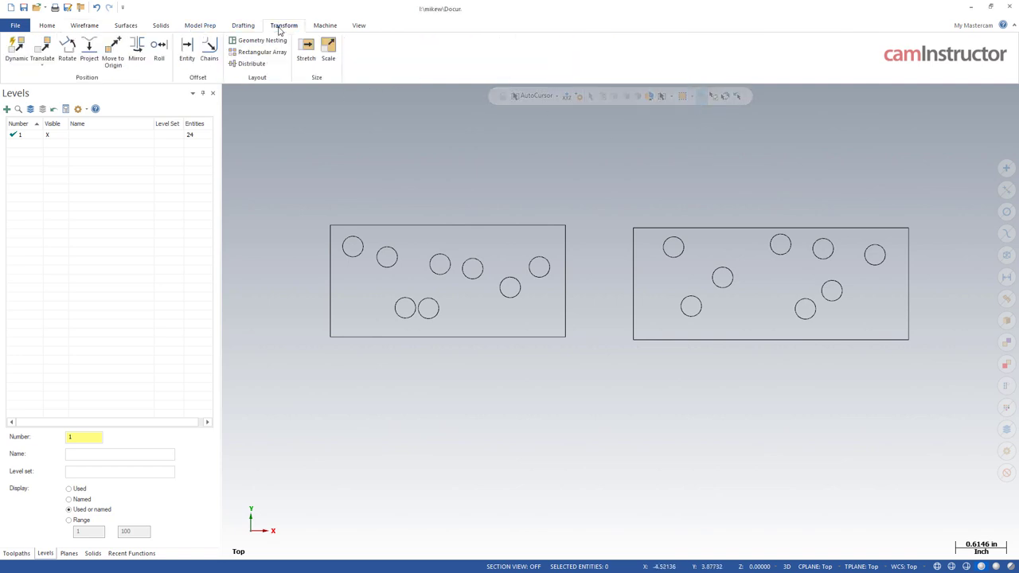
click(17, 52)
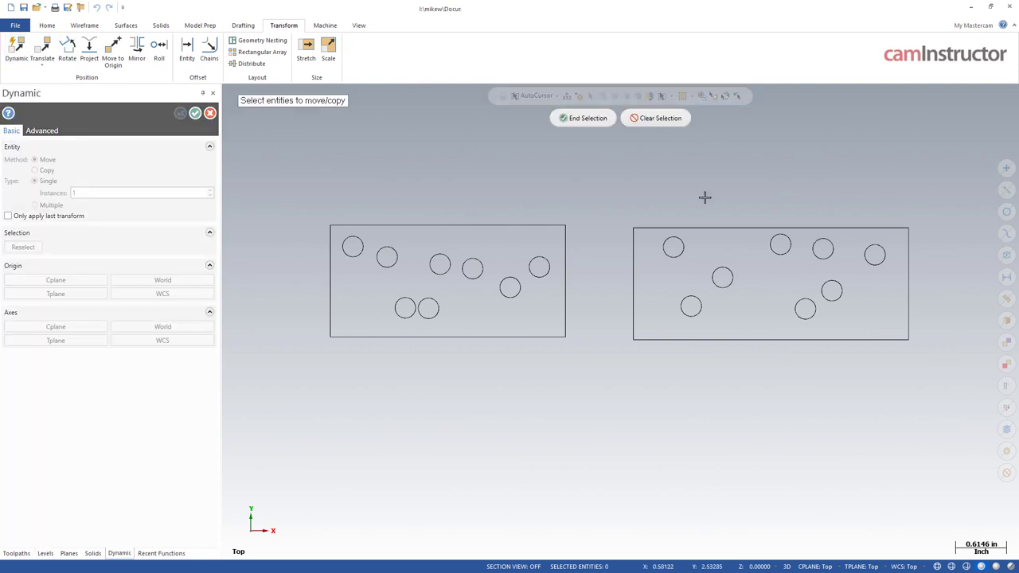
drag(279, 183, 940, 382)
click(588, 118)
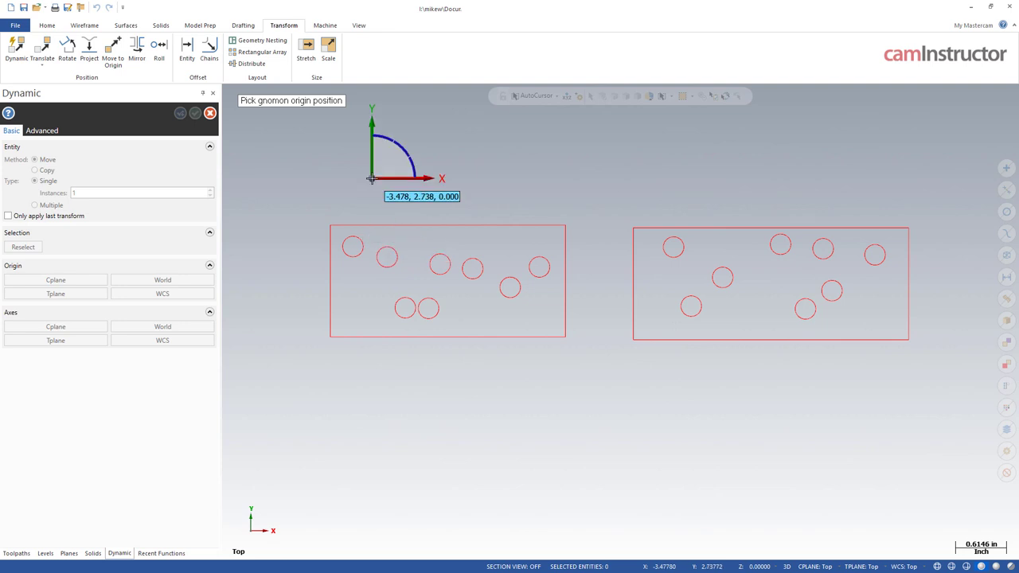
key(Escape)
key(Escape)
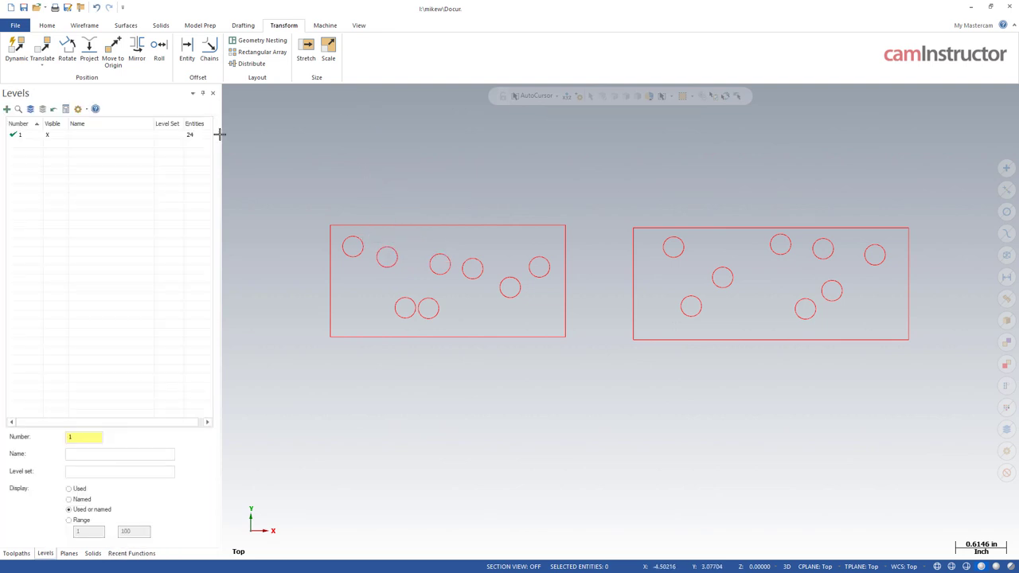
Step: Dynamically transform all geometry of both parts with the origin at the right part's left edge
click(15, 49)
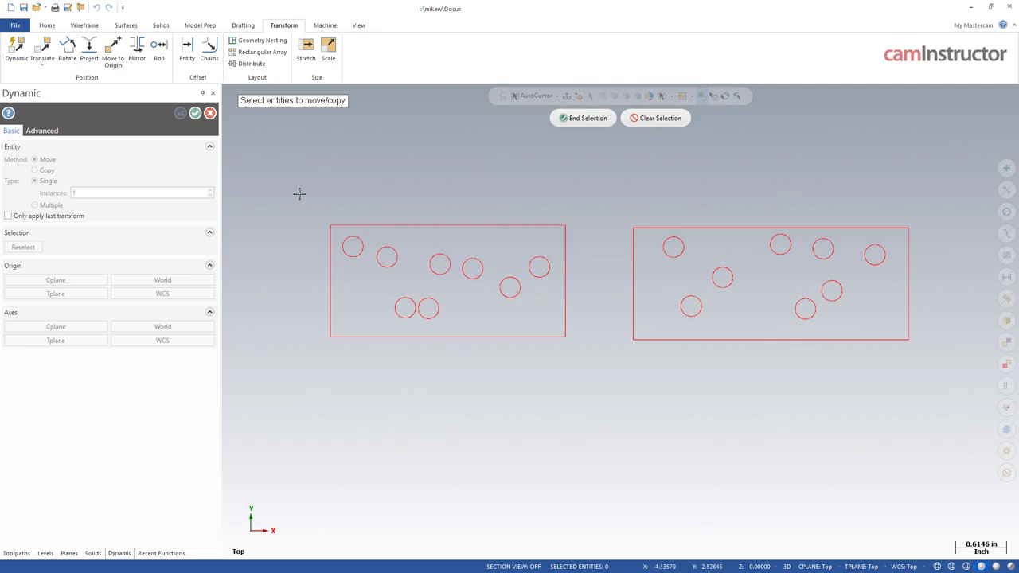
drag(293, 180, 940, 391)
click(587, 119)
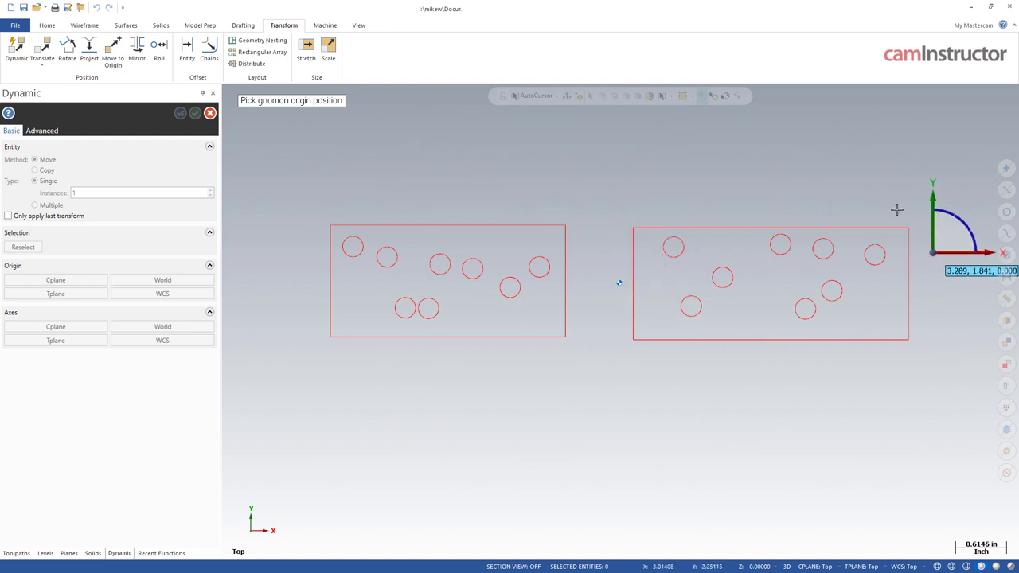
click(621, 284)
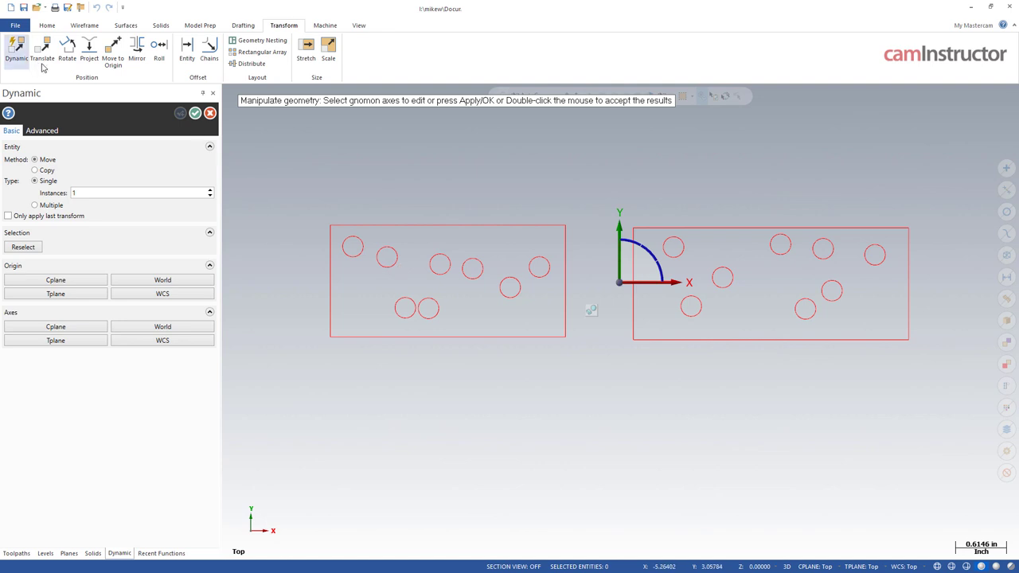
double_click(502, 141)
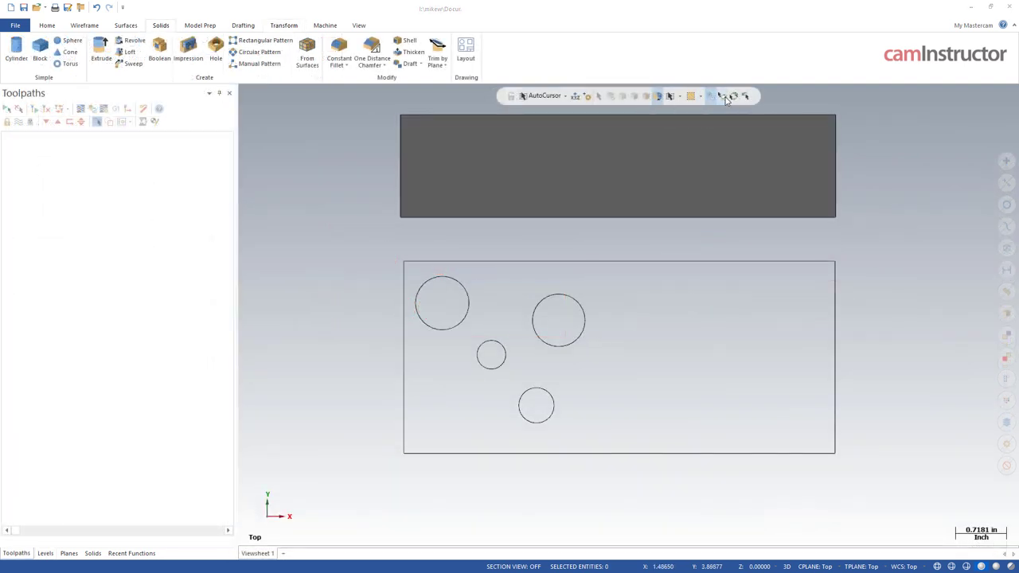
Step: Draw a 3.03875-inch line from the plate's top-left corner along its top edge, then pick the overlapping edge
click(84, 25)
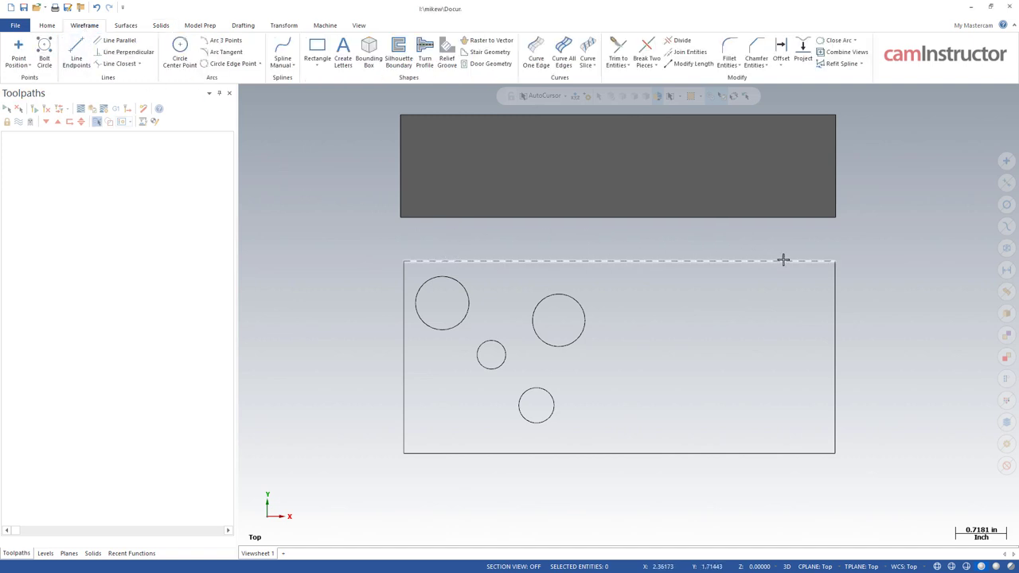
click(79, 49)
click(404, 261)
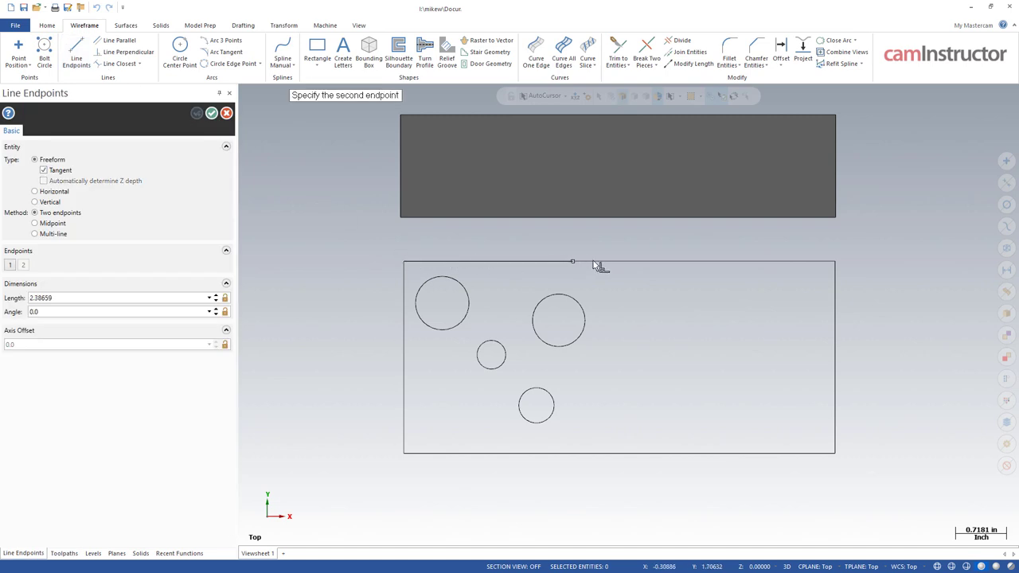
click(620, 261)
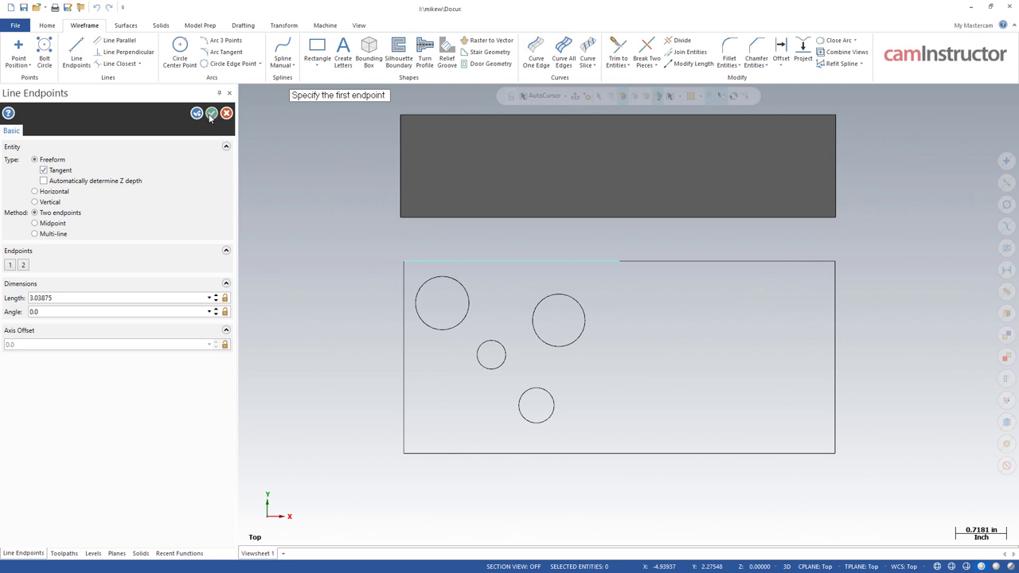
click(211, 113)
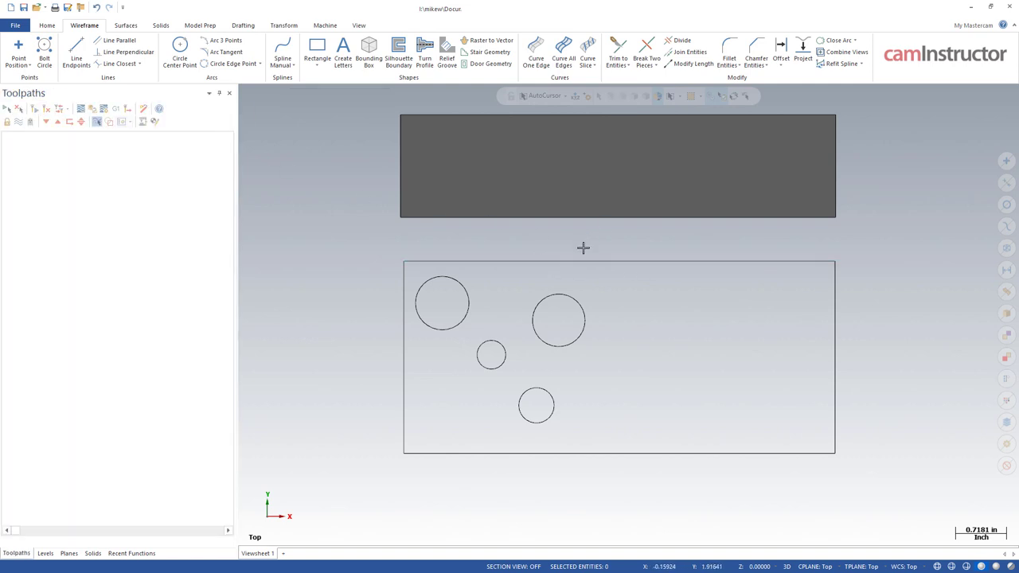
click(581, 257)
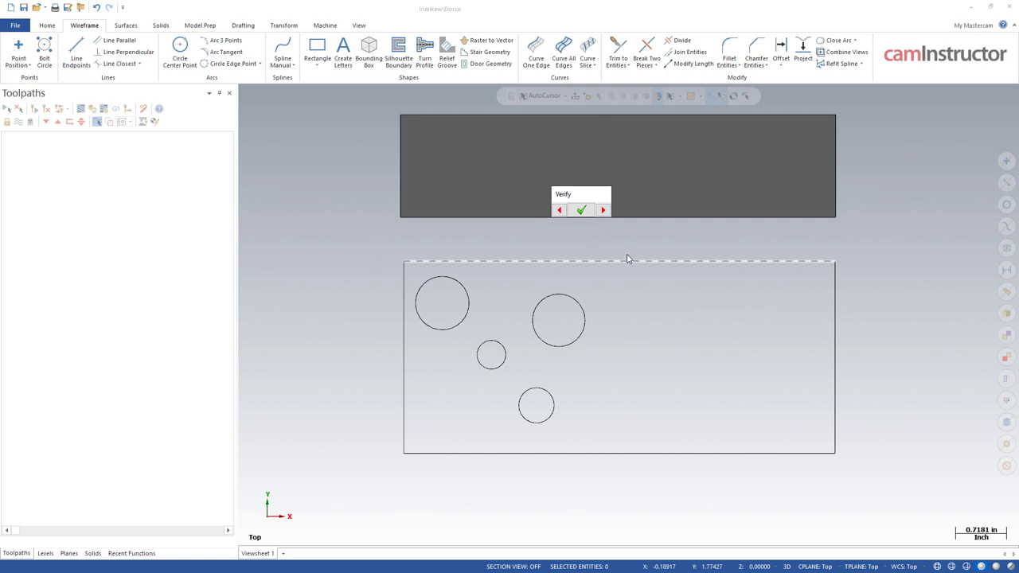
click(566, 258)
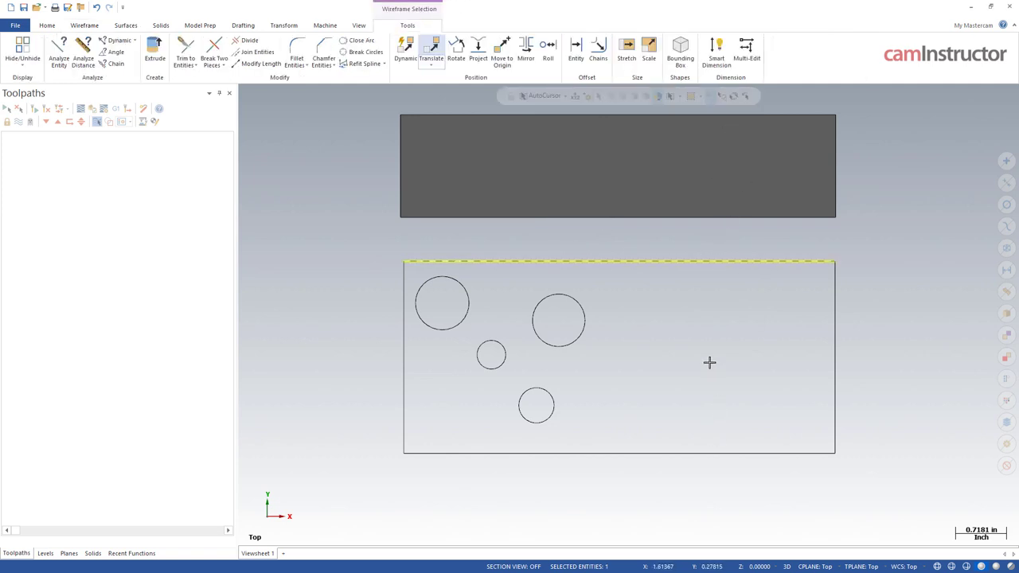
key(Escape)
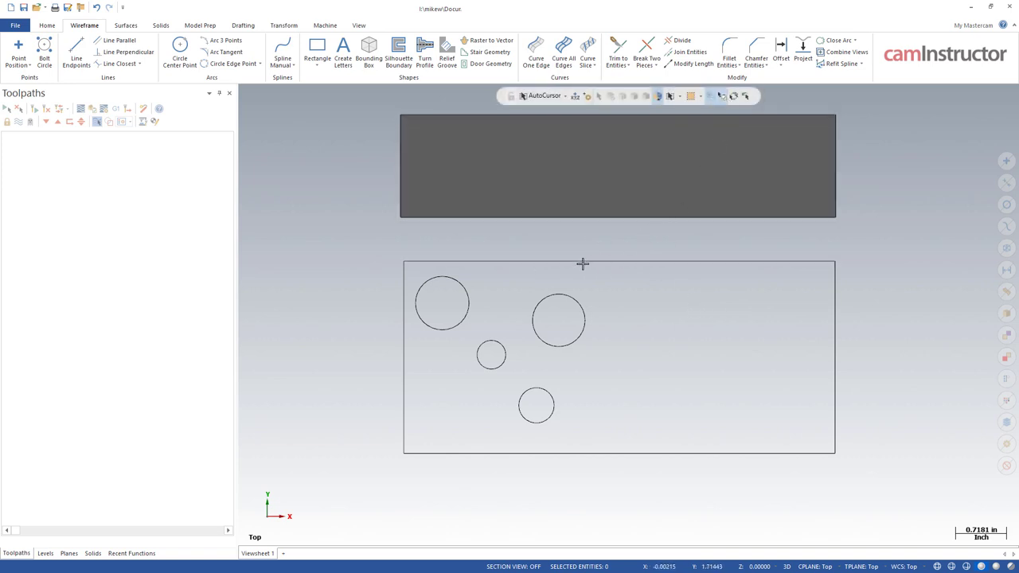
click(537, 260)
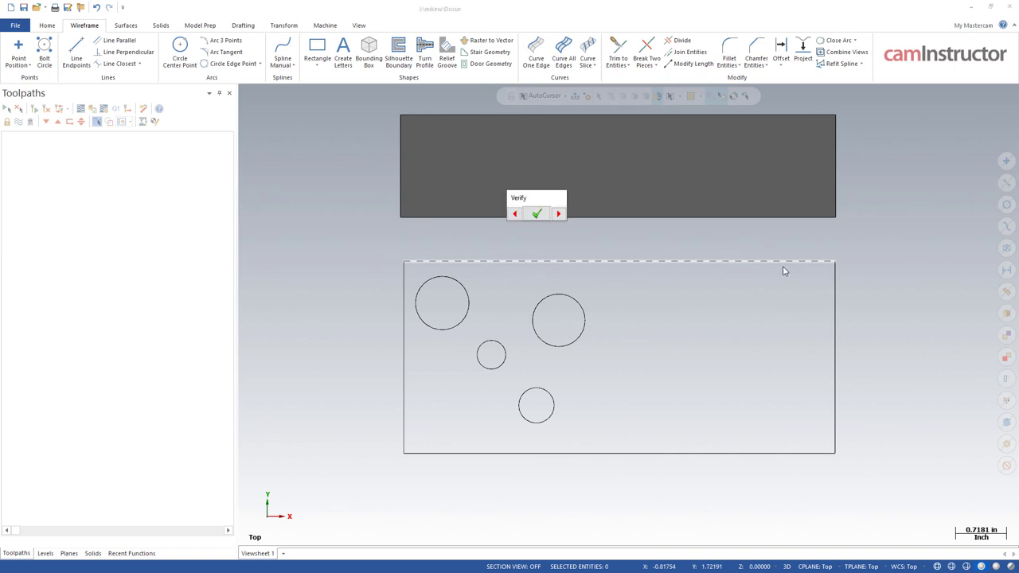
click(559, 214)
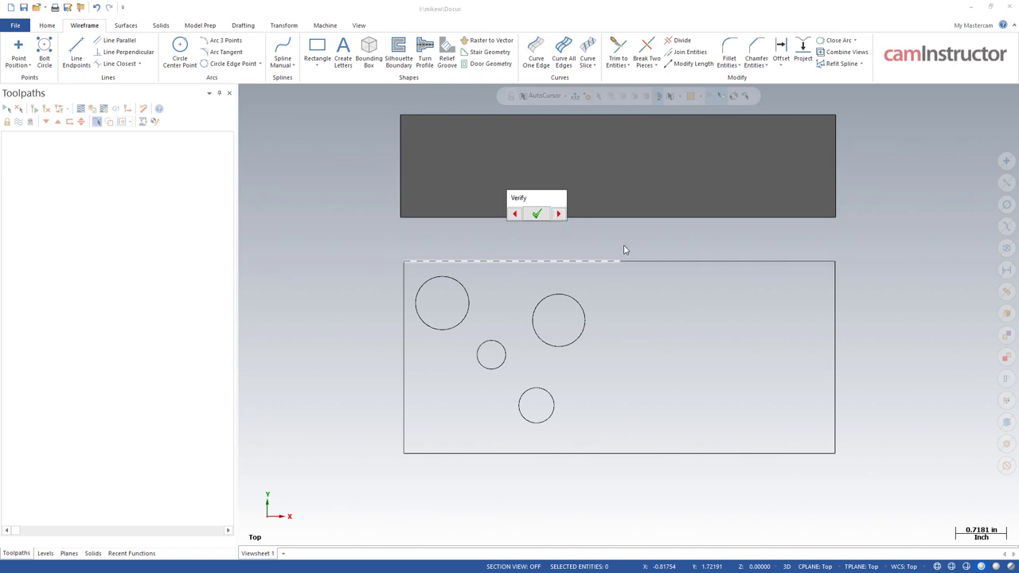
click(537, 213)
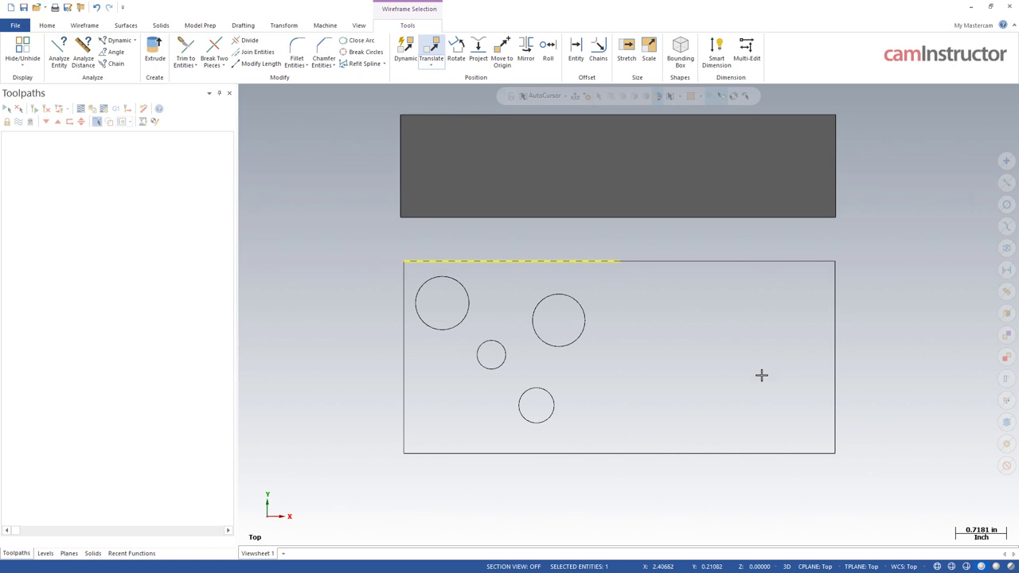
key(Escape)
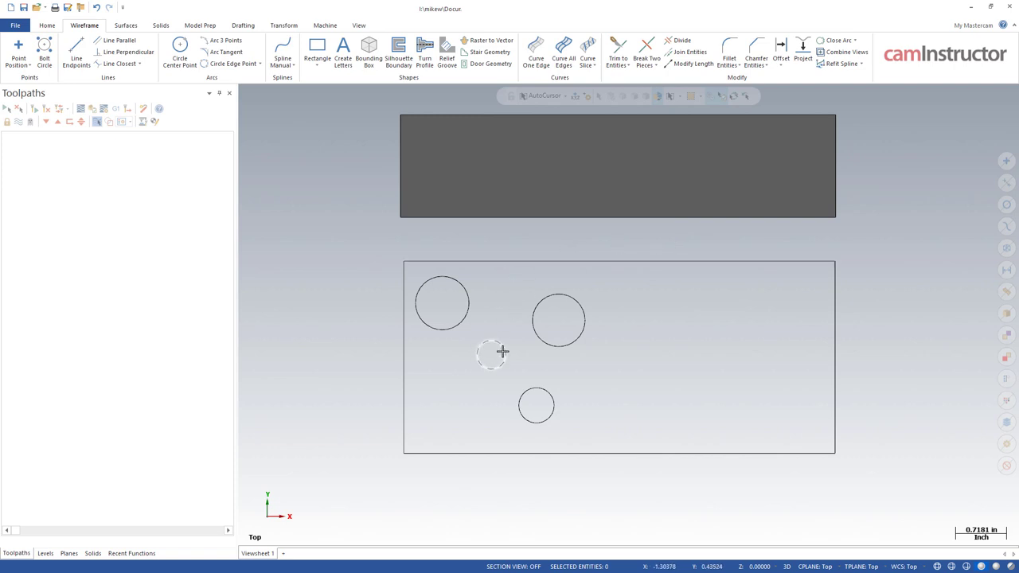
click(469, 287)
click(539, 342)
click(540, 399)
click(539, 400)
click(515, 454)
click(404, 412)
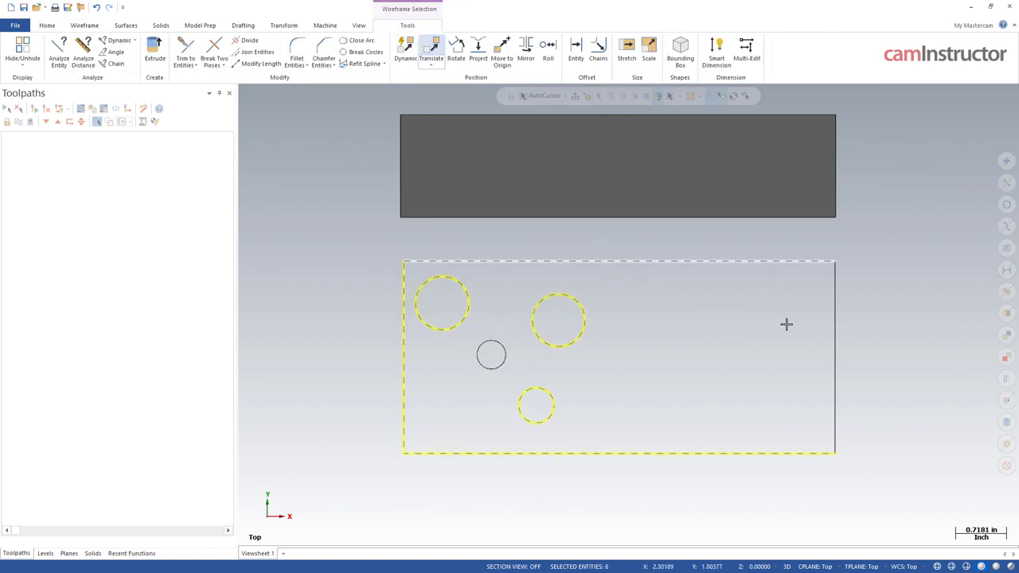
click(835, 353)
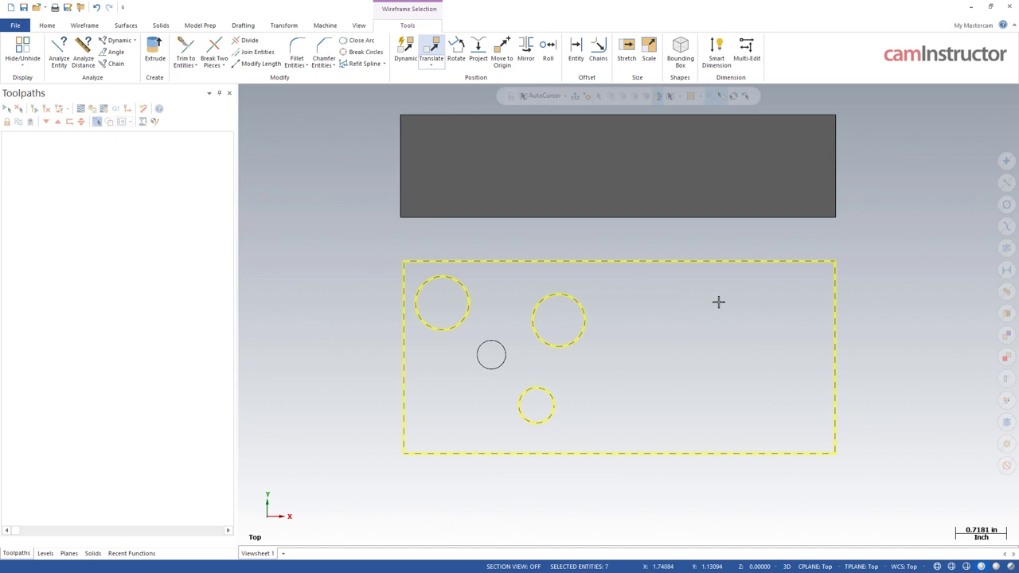
key(Escape)
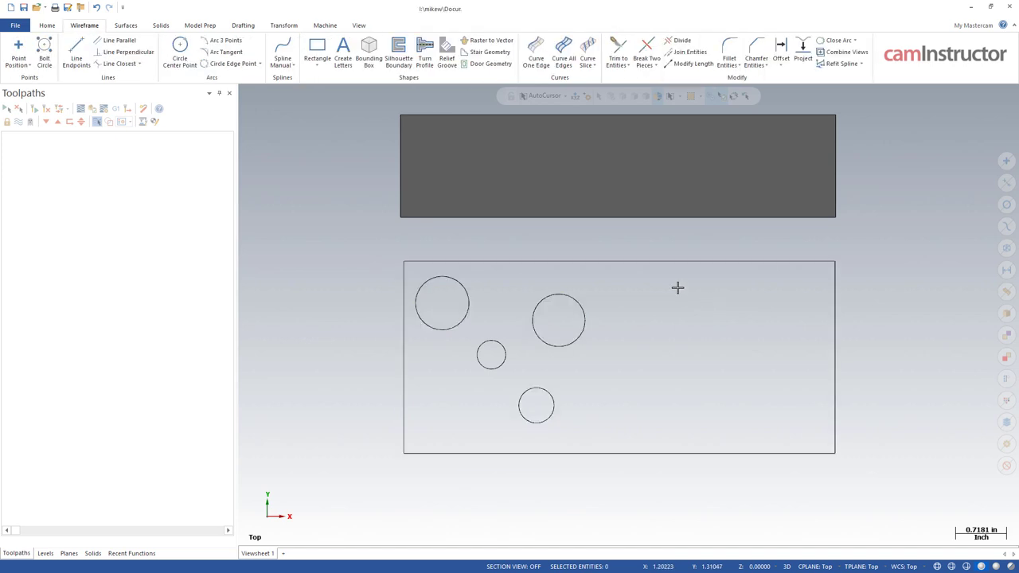
click(495, 339)
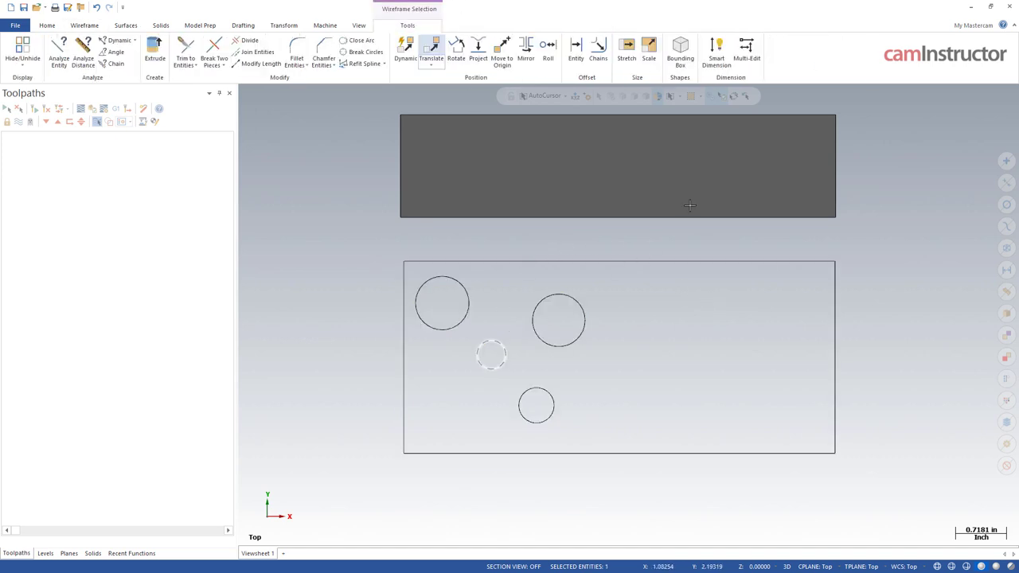
click(734, 97)
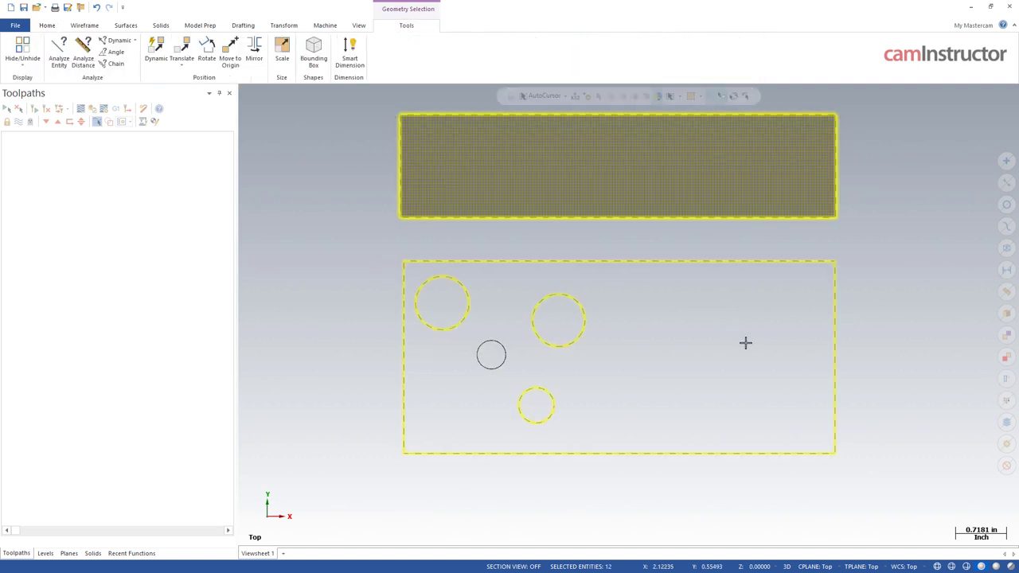
key(Escape)
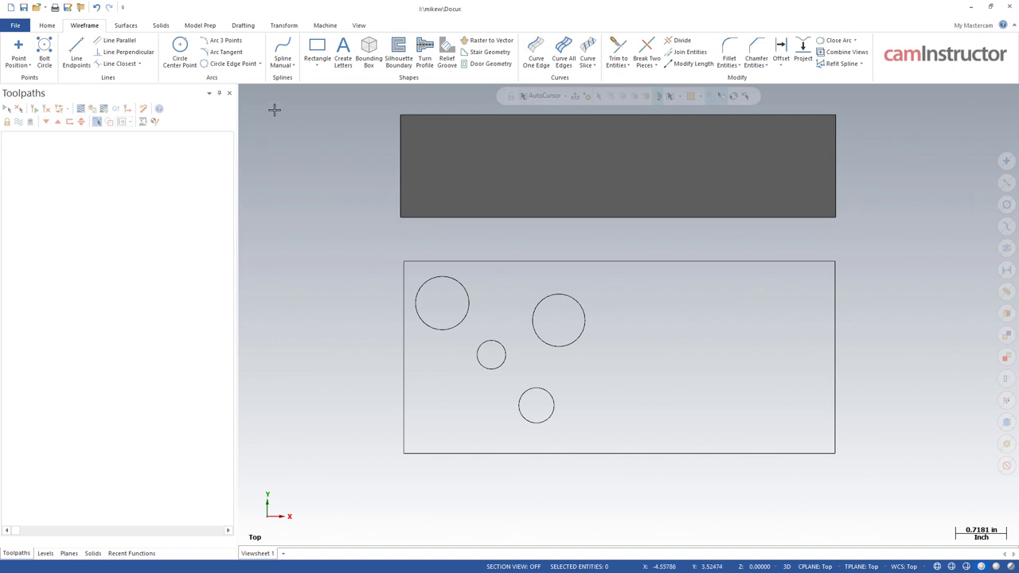
Step: Translate a copy of the top-left circle to the right side of the plate
click(284, 25)
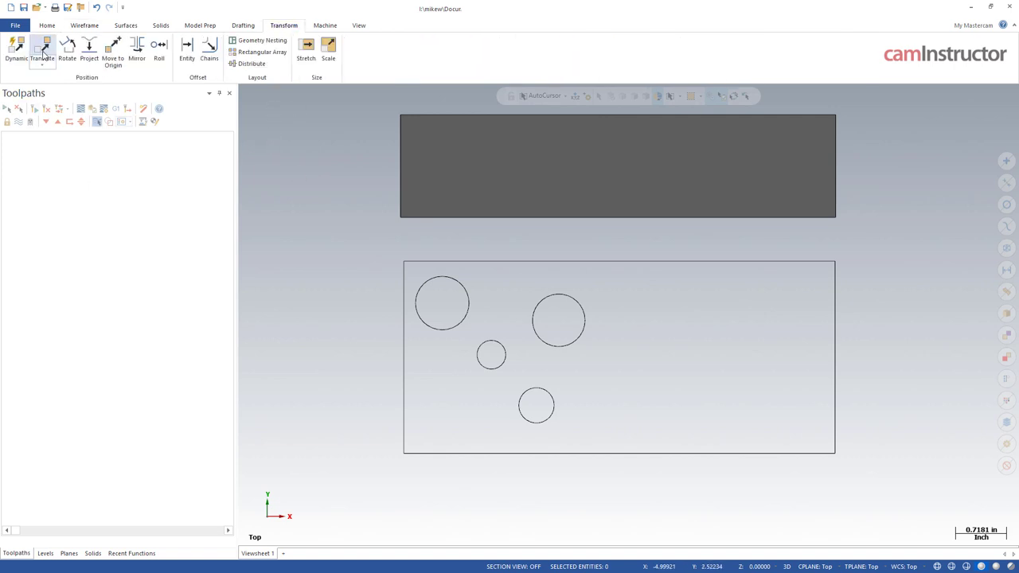
click(43, 51)
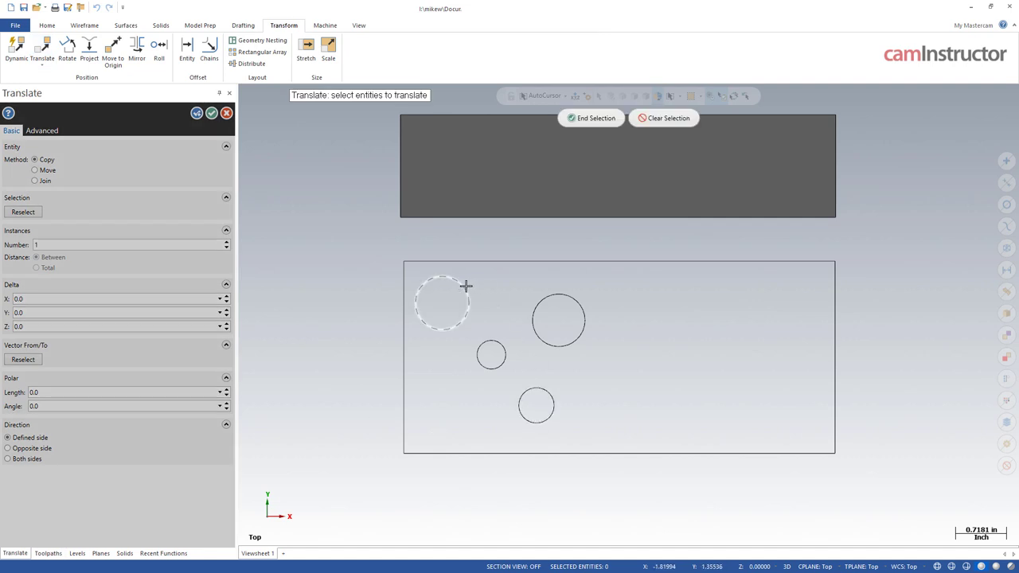
click(467, 285)
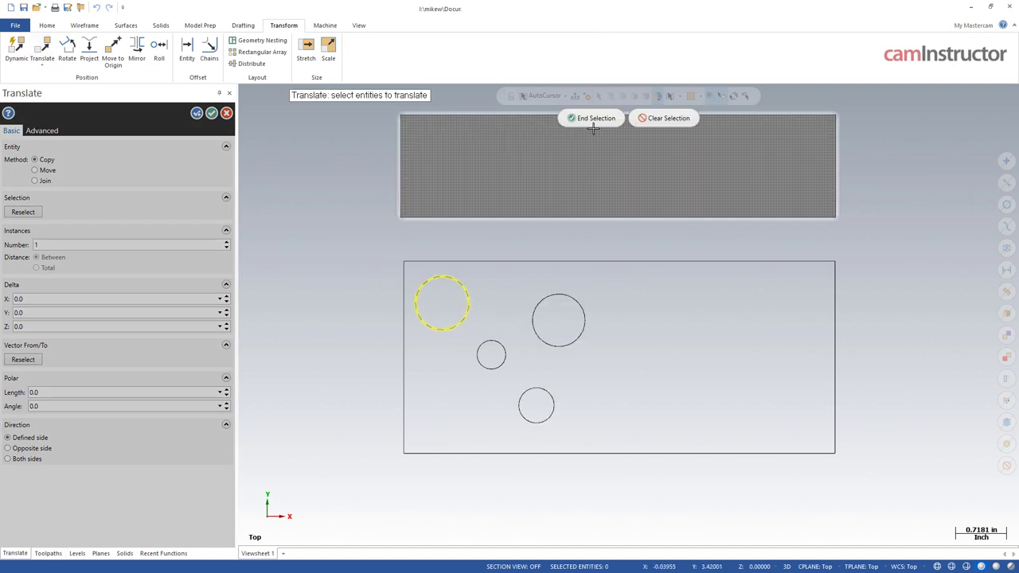
click(592, 118)
drag(468, 307, 764, 303)
click(212, 114)
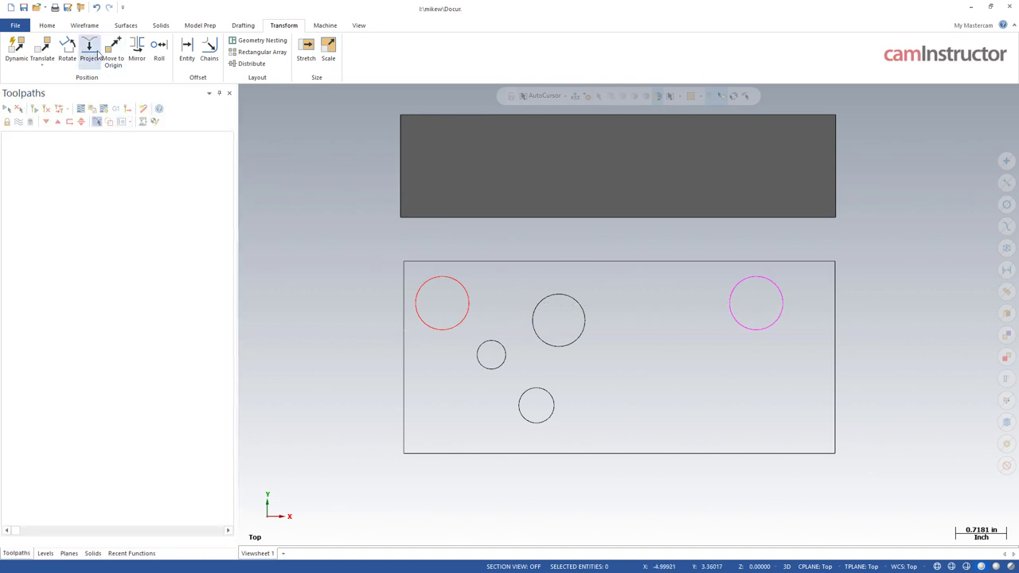
Step: Start another Translate, reselect the most recently selected circle, then cancel
click(42, 46)
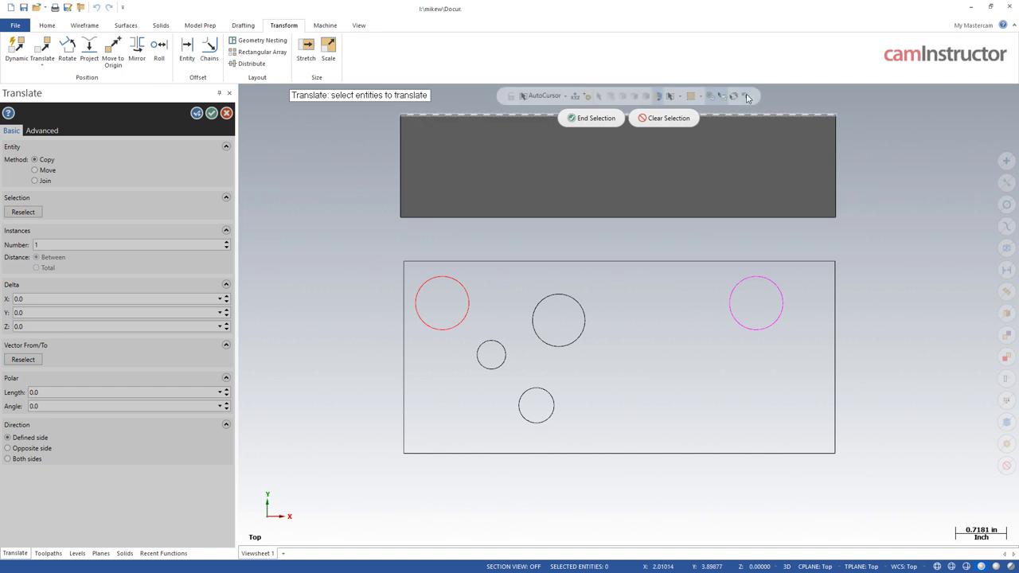
click(434, 331)
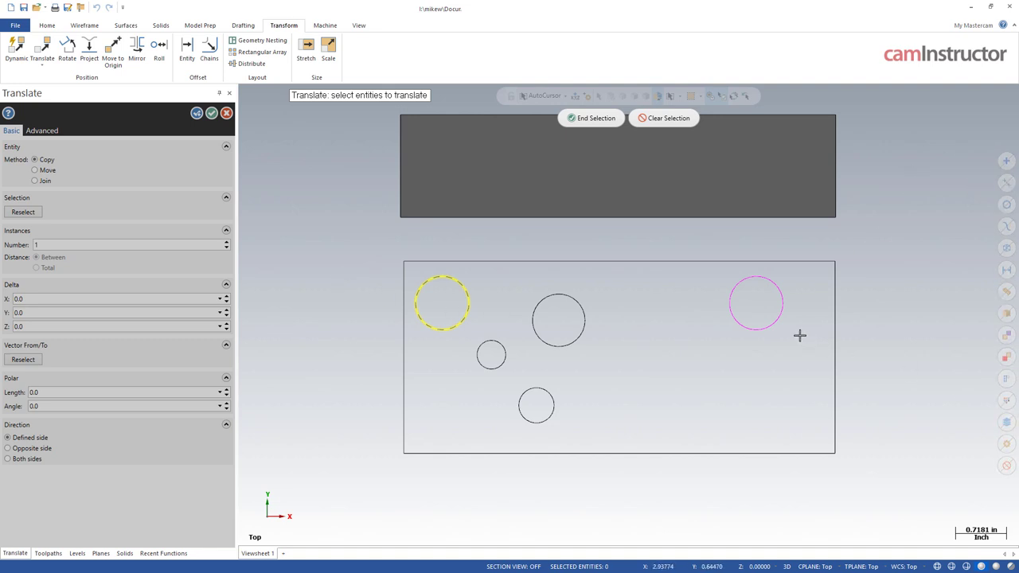
key(Escape)
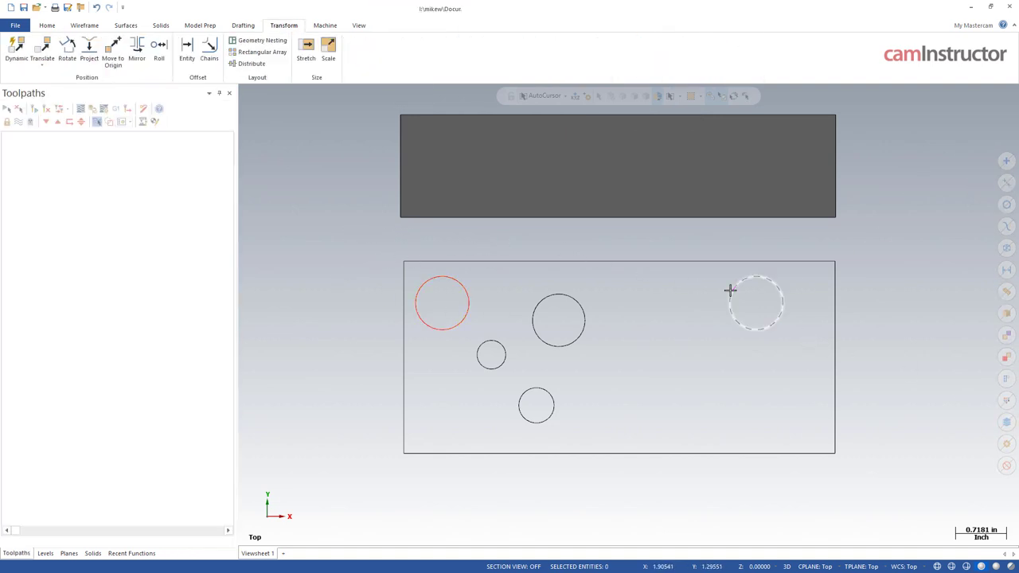
Step: Select the last result group's entities, then clear the red and magenta result colours
click(1006, 361)
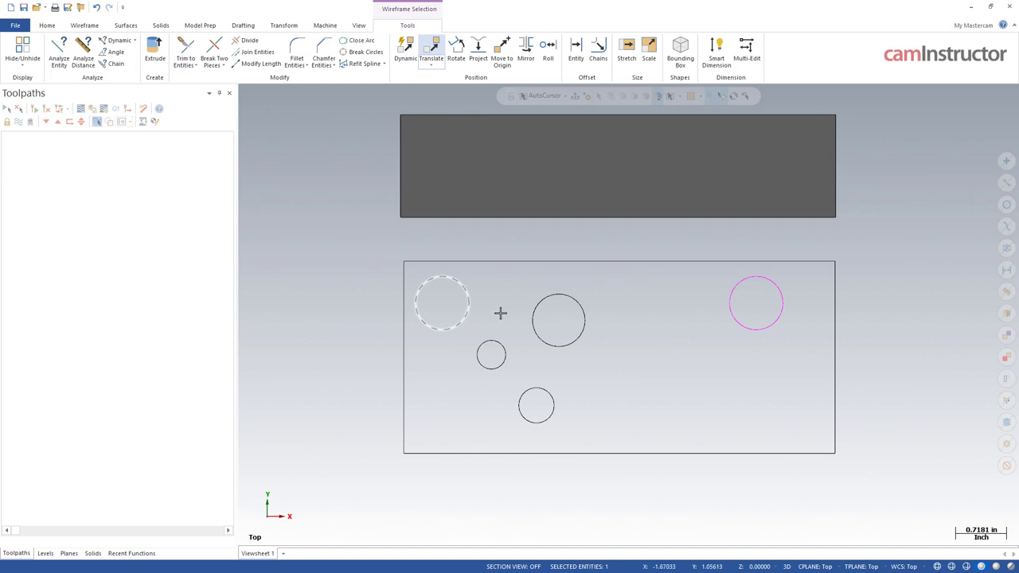
key(Escape)
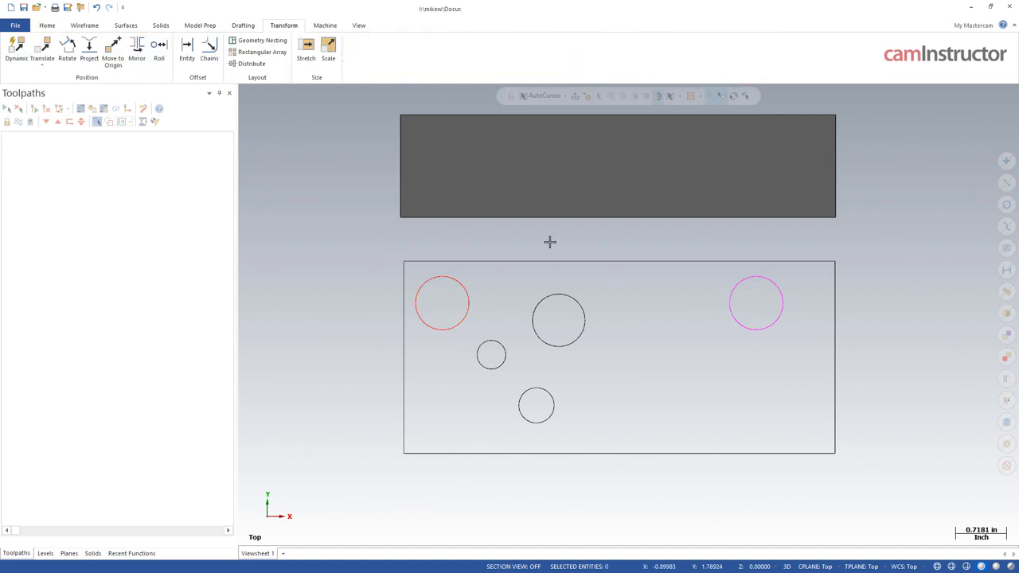
right_click(294, 227)
click(338, 345)
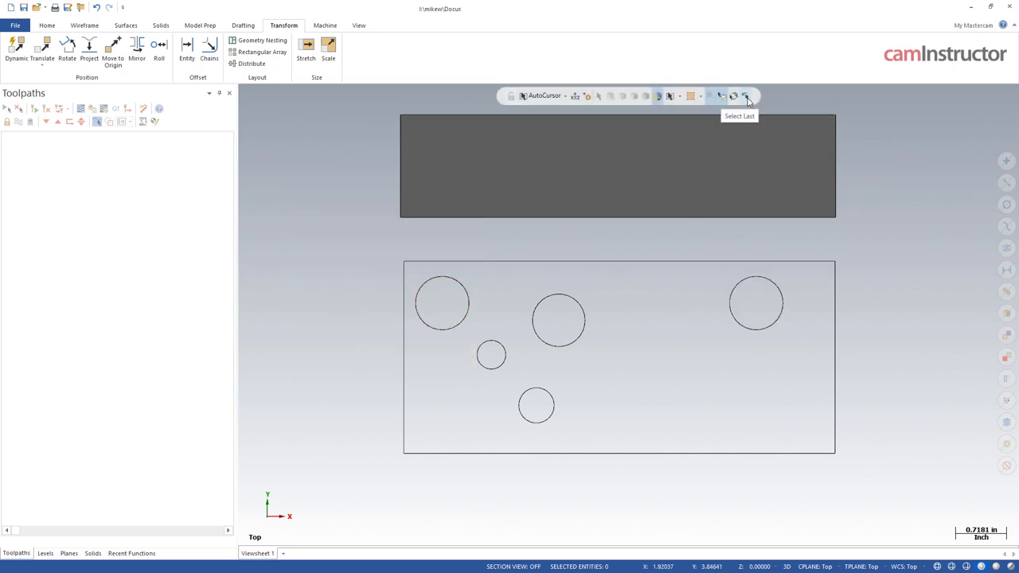
click(43, 50)
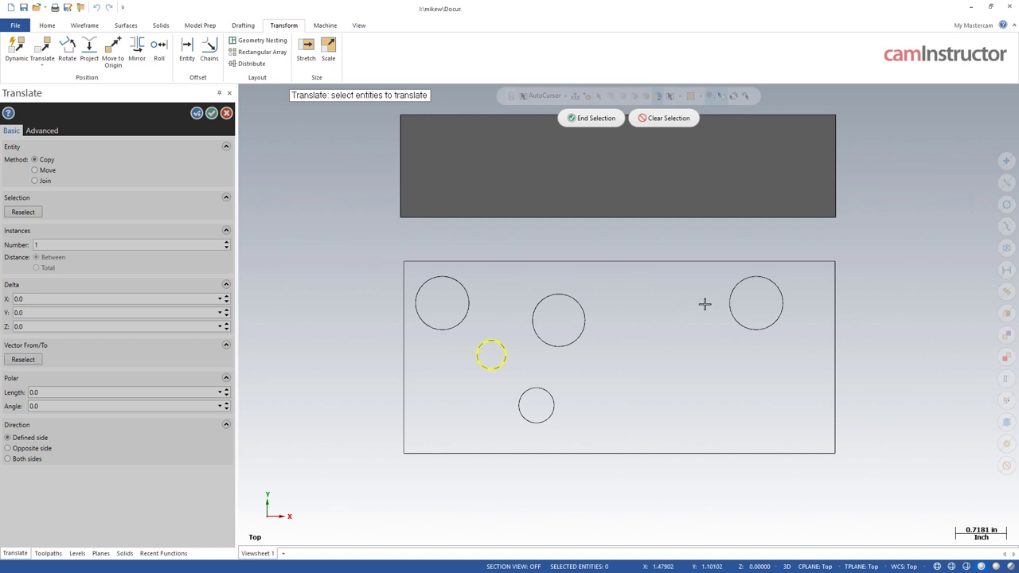
click(599, 118)
key(Return)
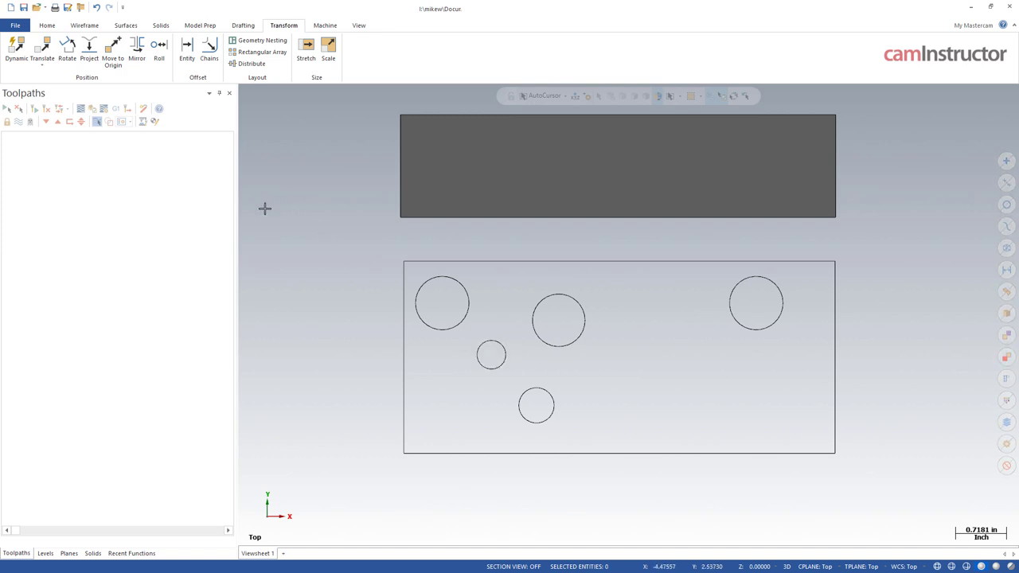
click(42, 49)
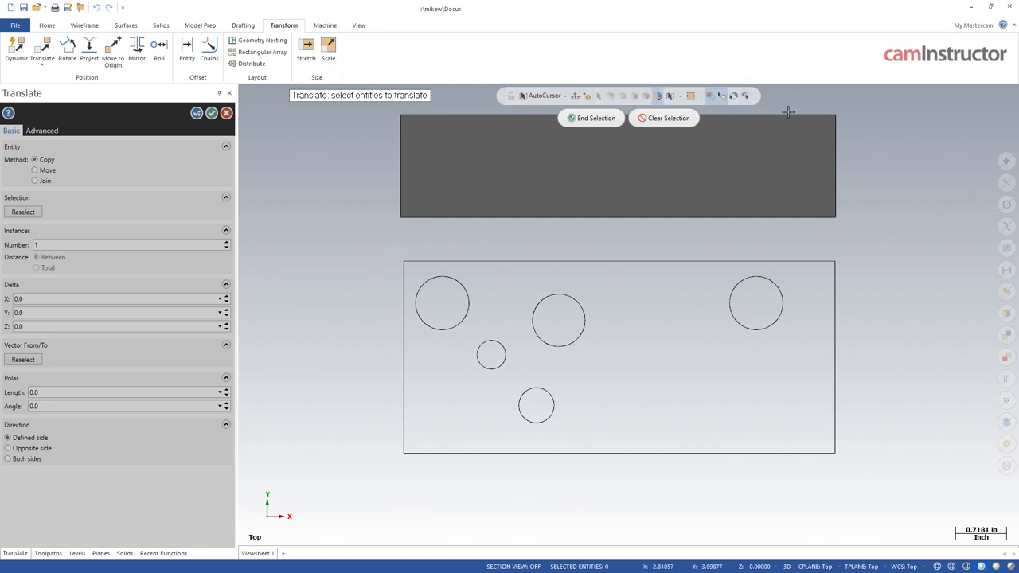
click(491, 340)
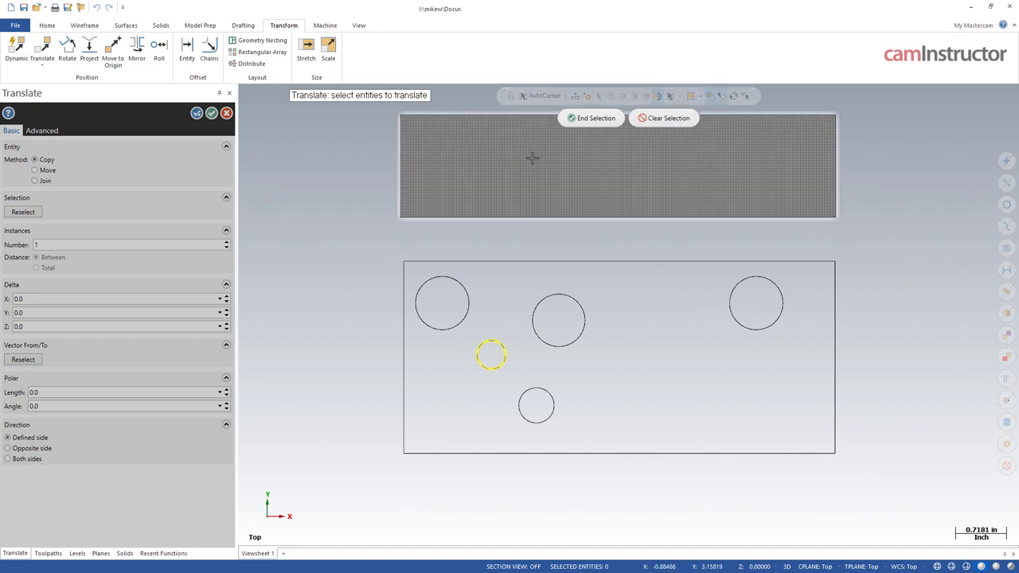
key(Escape)
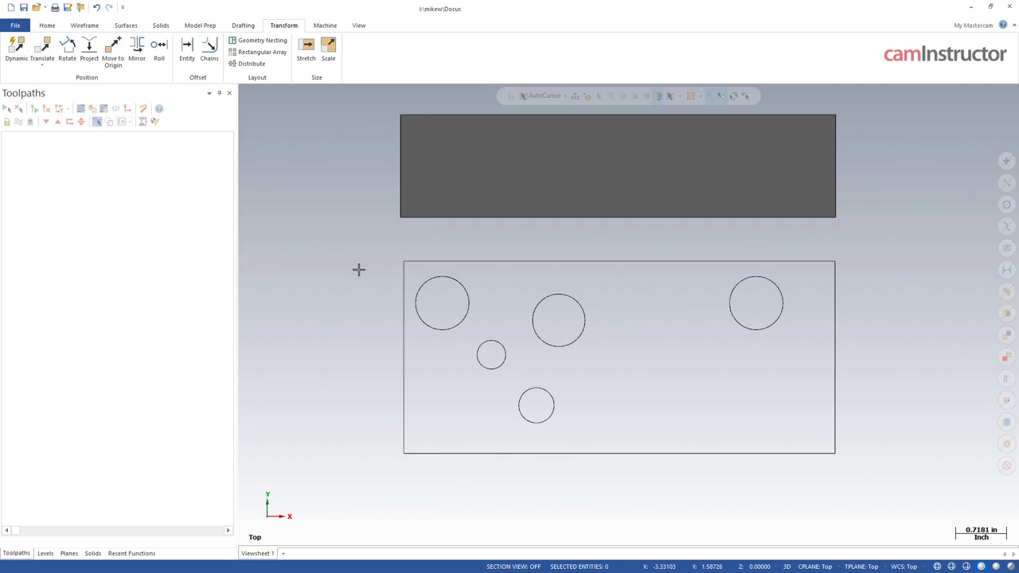